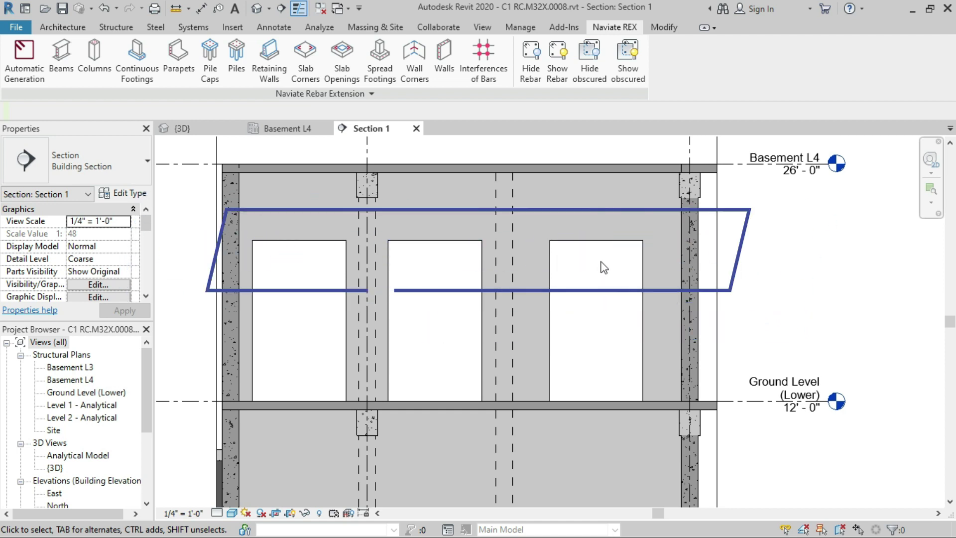
Start Naviate wall reinforcement on the concrete wall with three openings and choose structural area reinforcement as the main generation method.
click(598, 243)
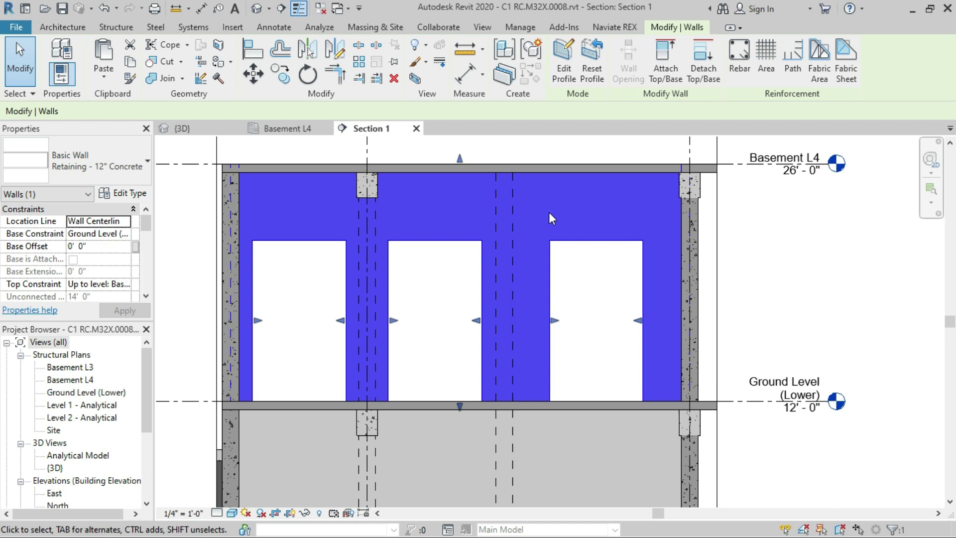
click(613, 28)
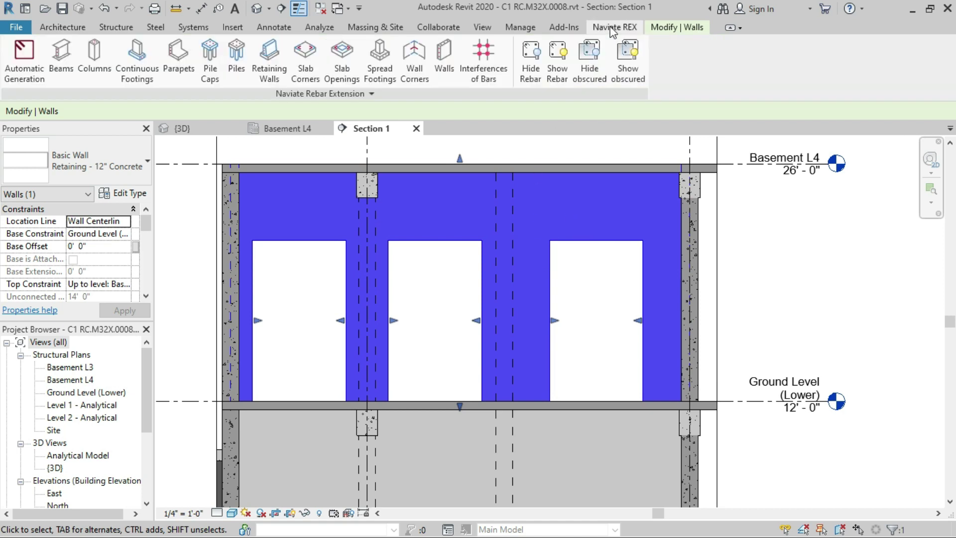
click(443, 69)
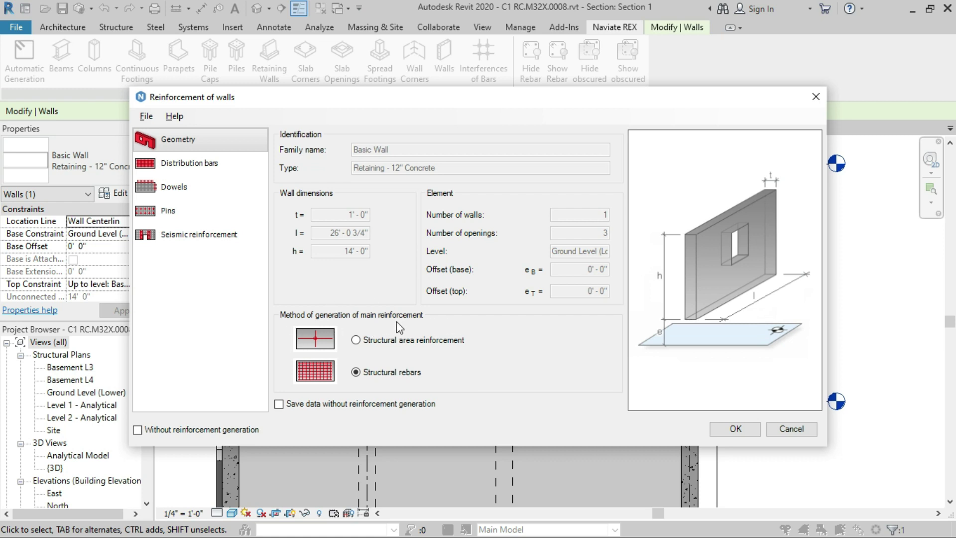
click(355, 341)
click(358, 373)
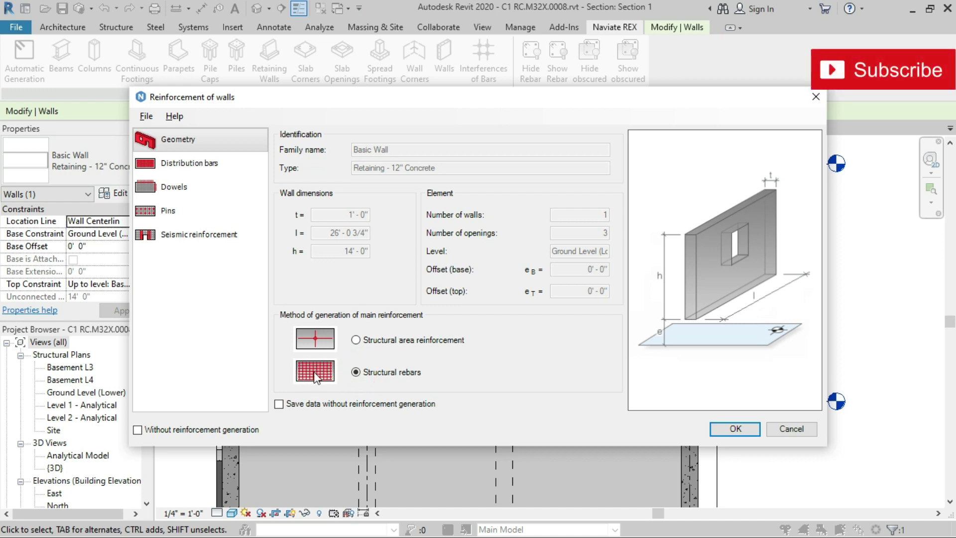
click(355, 340)
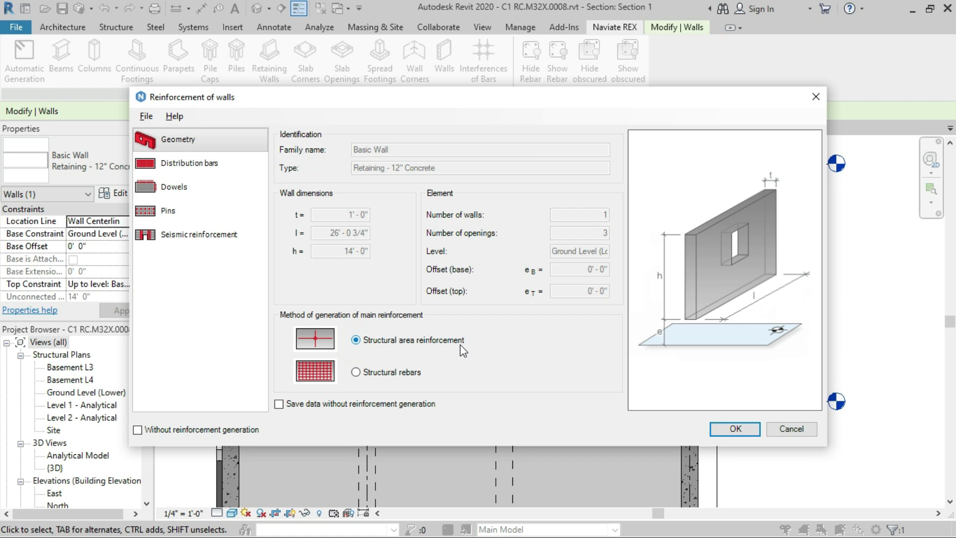
Set the distribution bars' reinforcement type to two layers, one at each wall face.
click(173, 164)
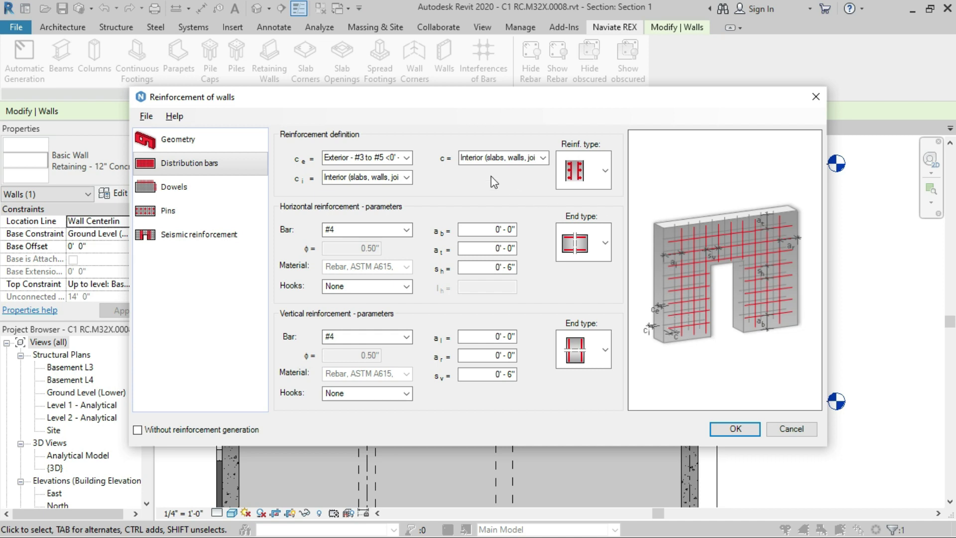
click(606, 170)
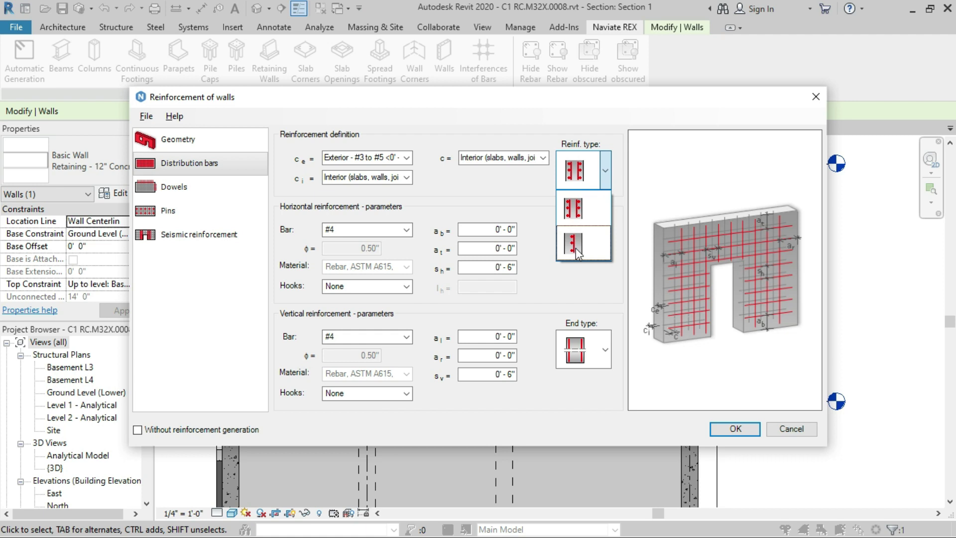
click(575, 209)
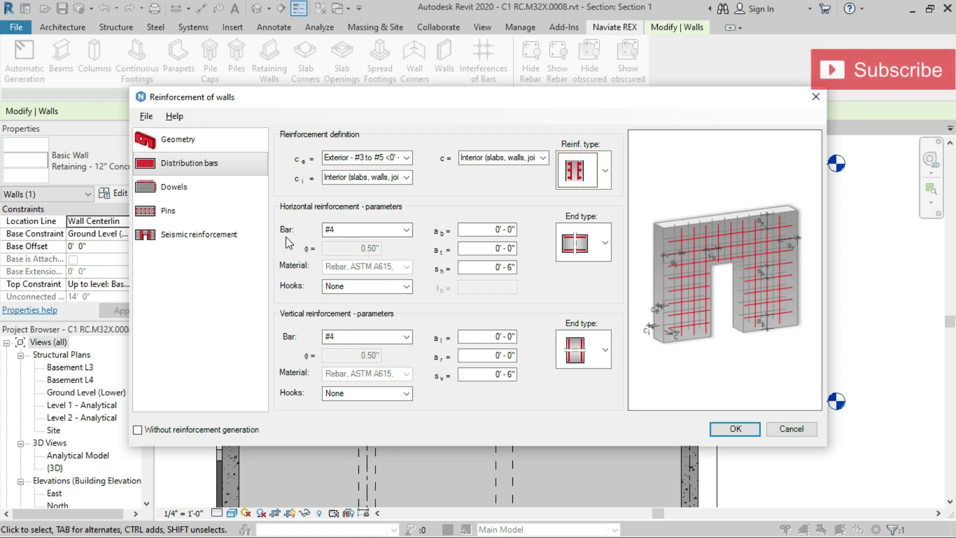
Set the horizontal reinforcement to #3 bars with the U-bar end type.
click(348, 230)
click(348, 251)
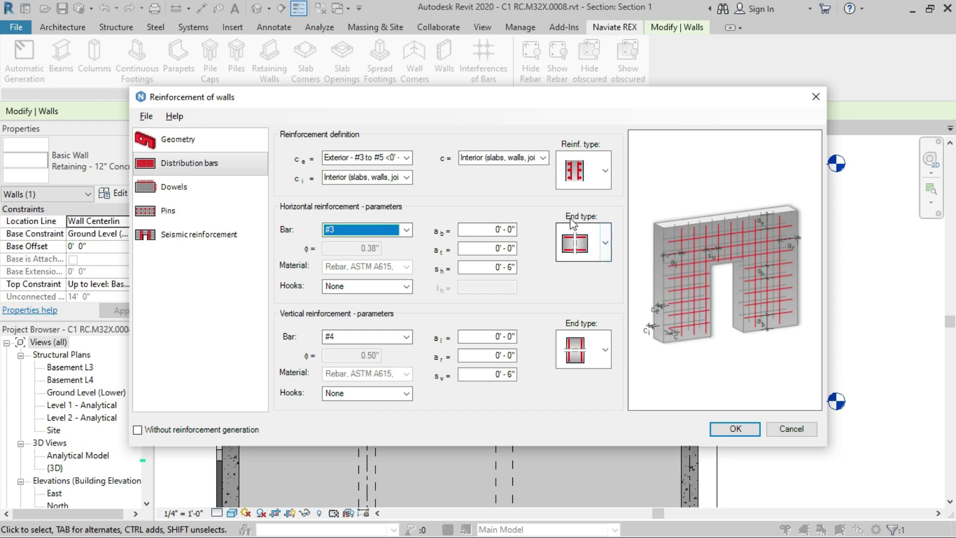
click(605, 243)
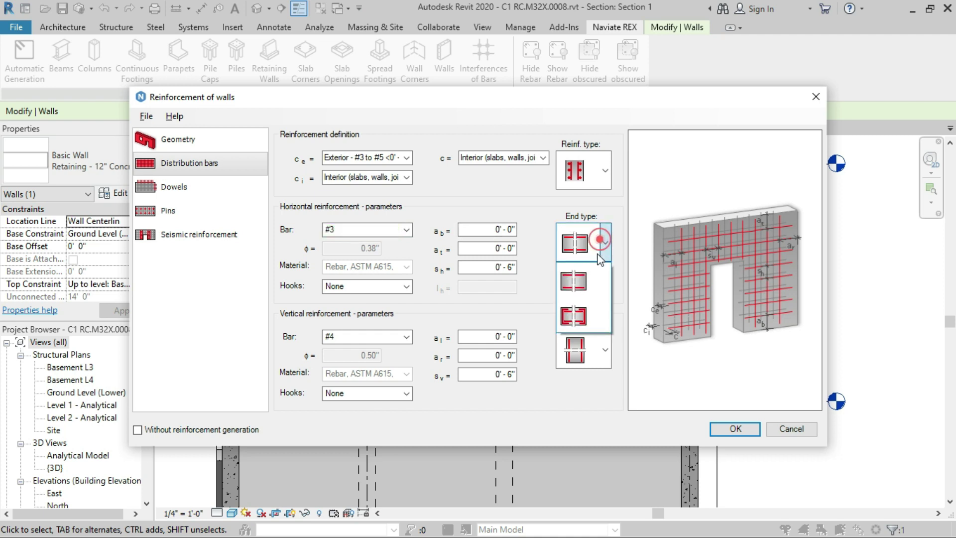
click(576, 319)
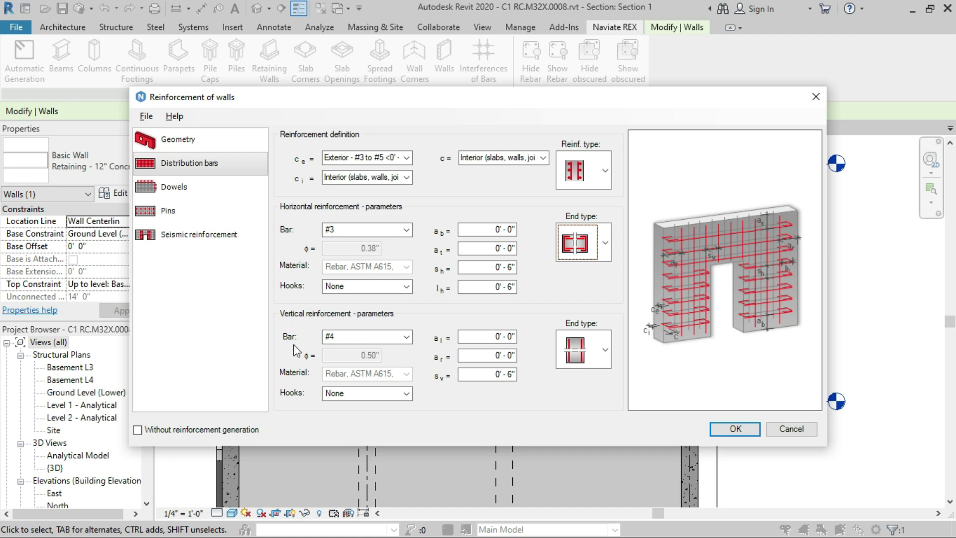
Set the vertical reinforcement to #5 bars with the straight end type.
click(359, 336)
click(340, 366)
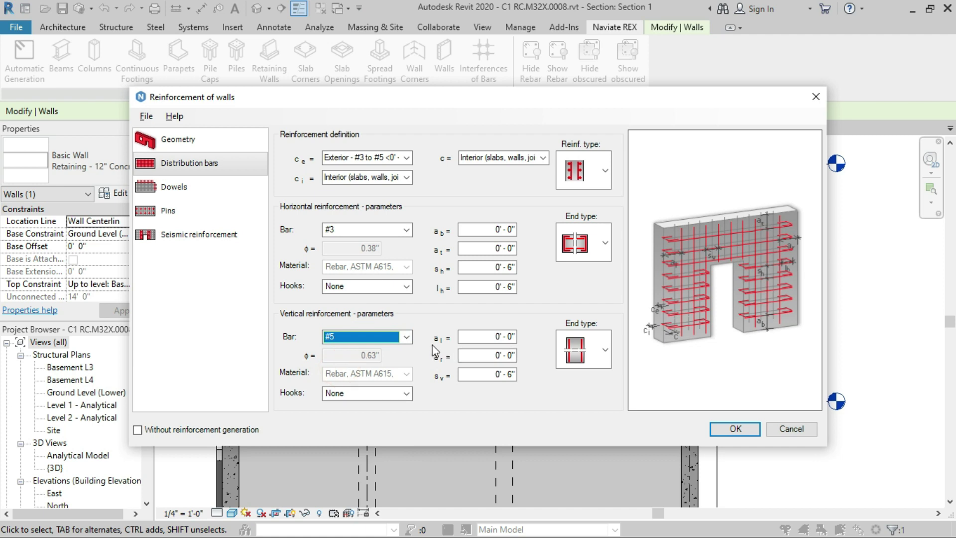
click(605, 347)
click(574, 390)
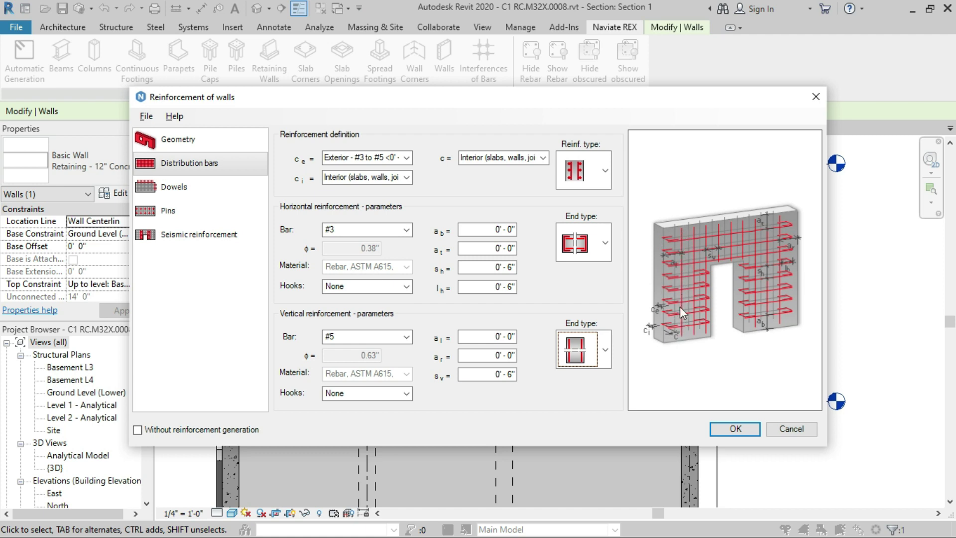
Set both vertical reinforcement end offsets, al and ar, to 6 inches.
click(497, 336)
drag(497, 336, 527, 341)
text(6)
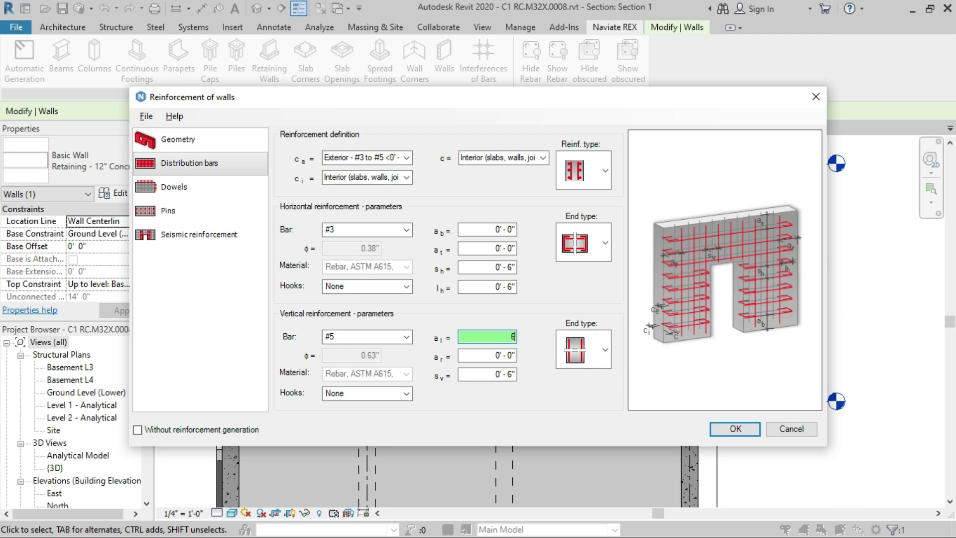
drag(470, 354, 540, 359)
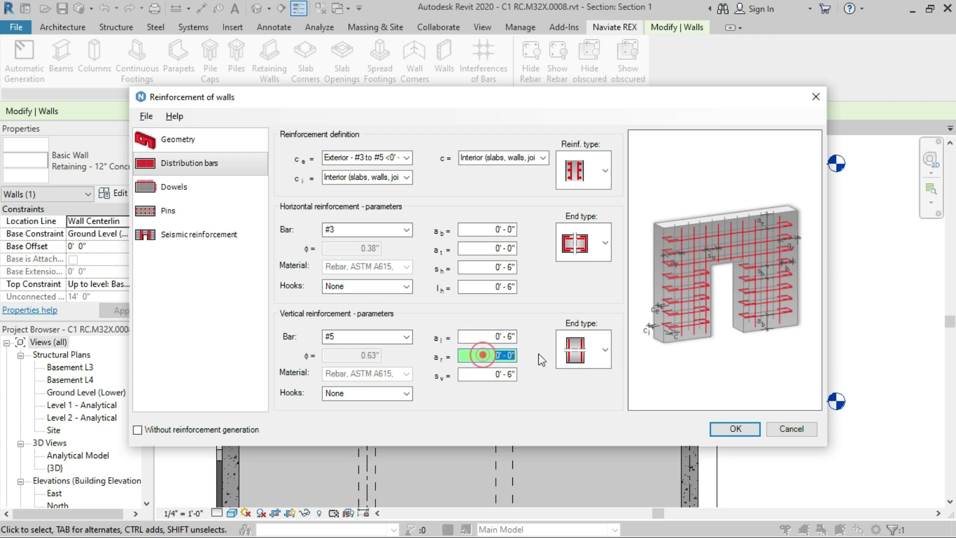
text(6)
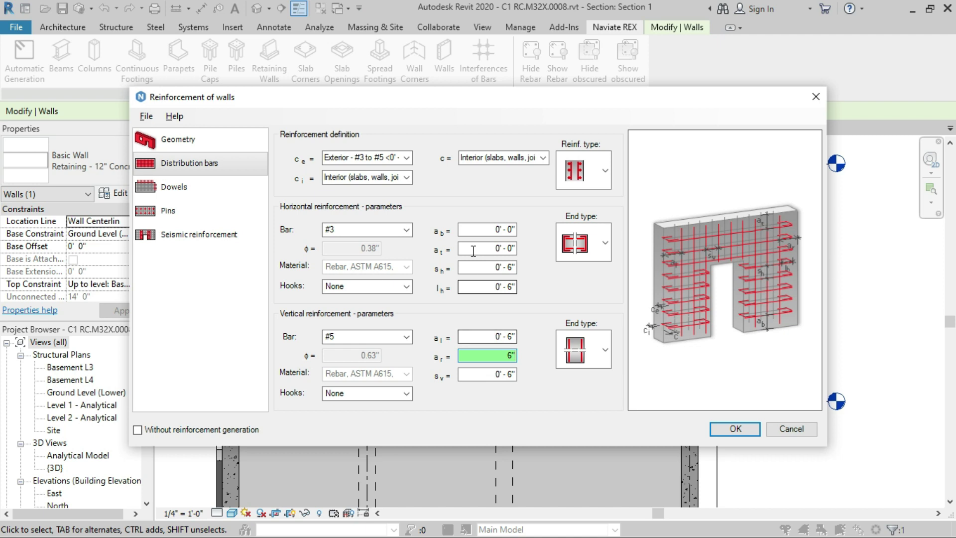
Set the horizontal reinforcement's bottom and top offsets, ab and at, to 3 inches each.
click(485, 228)
drag(485, 228, 526, 231)
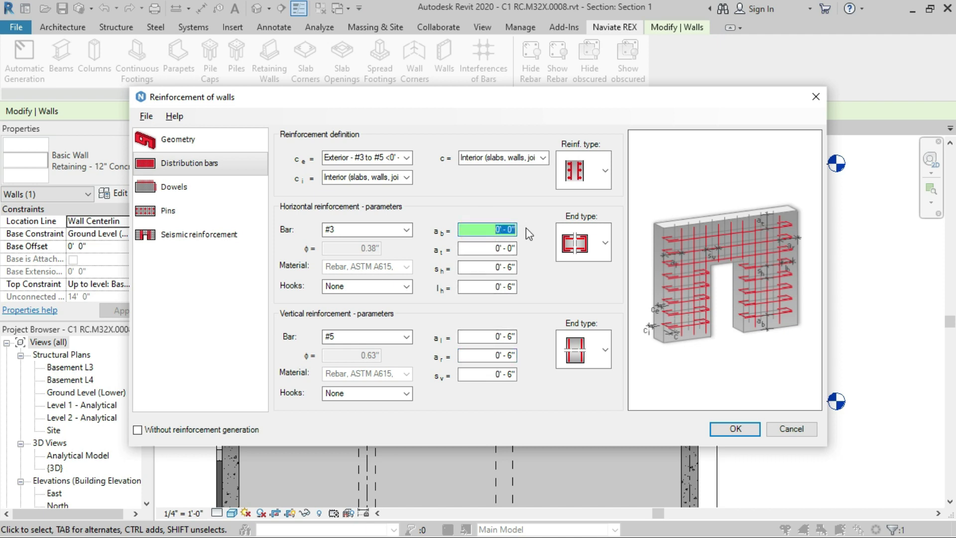
text(3")
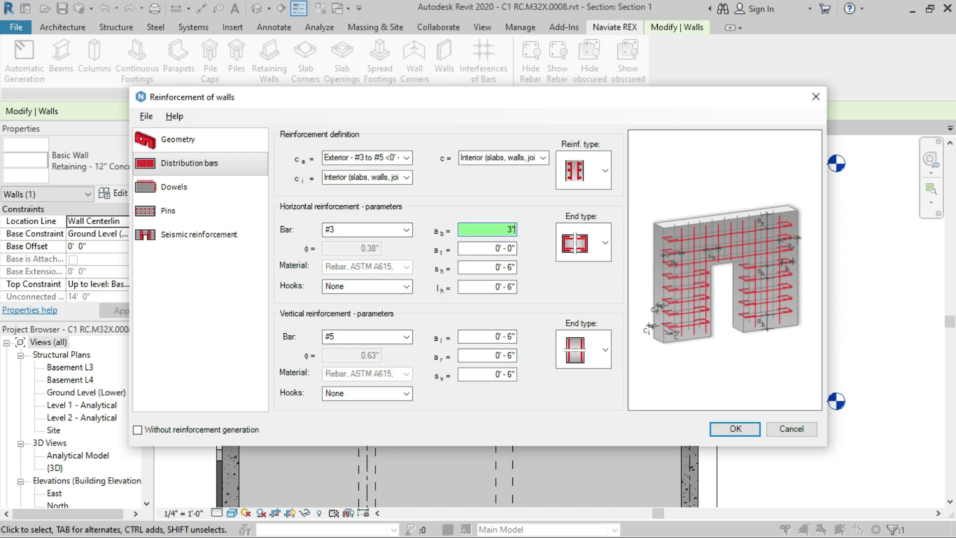
click(486, 247)
drag(486, 248, 520, 253)
text(3")
Set the horizontal bar spacing sh to 7 inches and the U-bar leg length lh to 6 inches.
click(484, 267)
drag(484, 268, 527, 273)
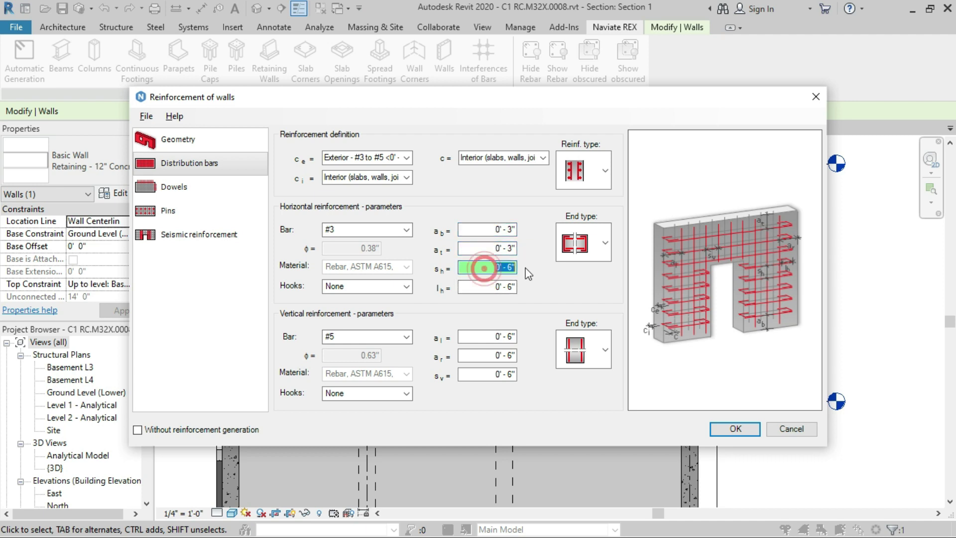
text(7)
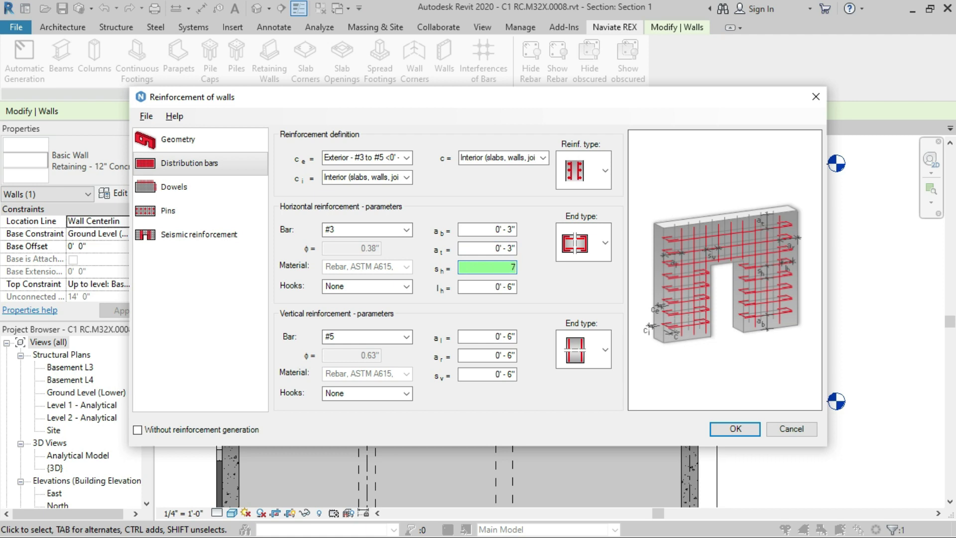
click(485, 288)
double_click(482, 289)
text(6)
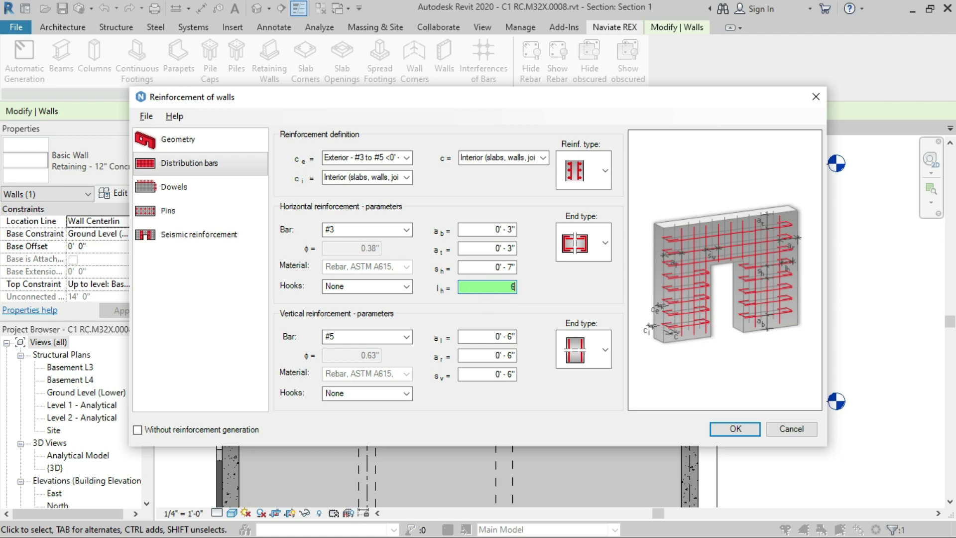
click(488, 271)
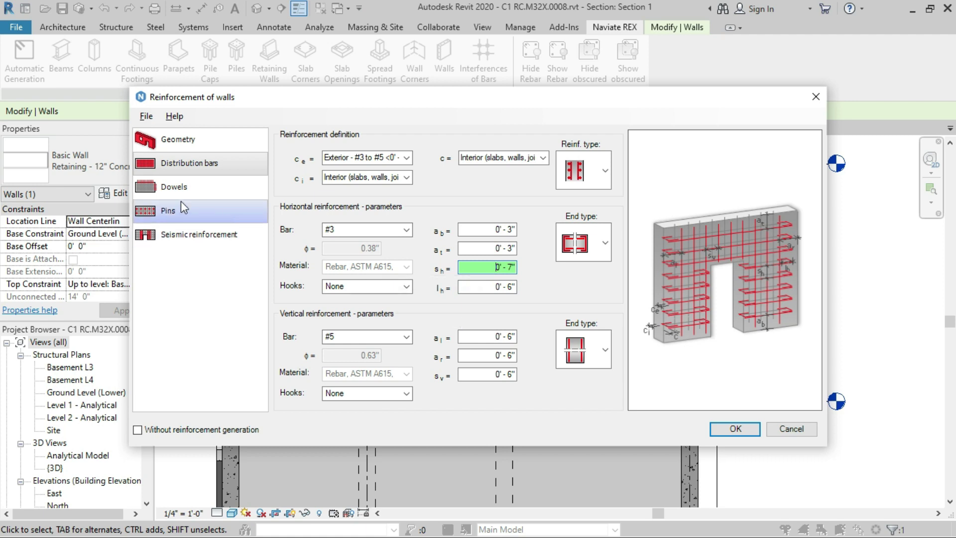
Add top dowels to the vertical reinforcement as separate lapping bars, using #5 bars.
click(168, 189)
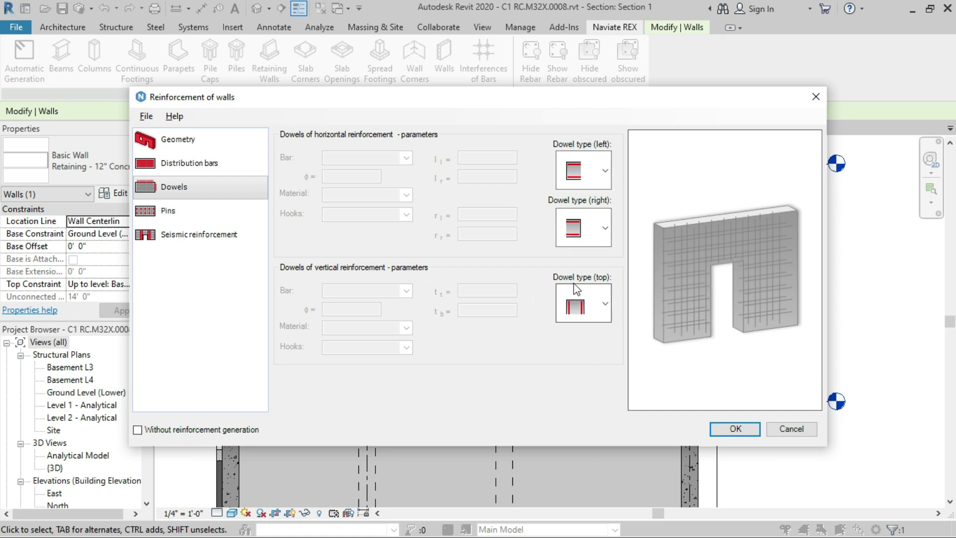
click(604, 304)
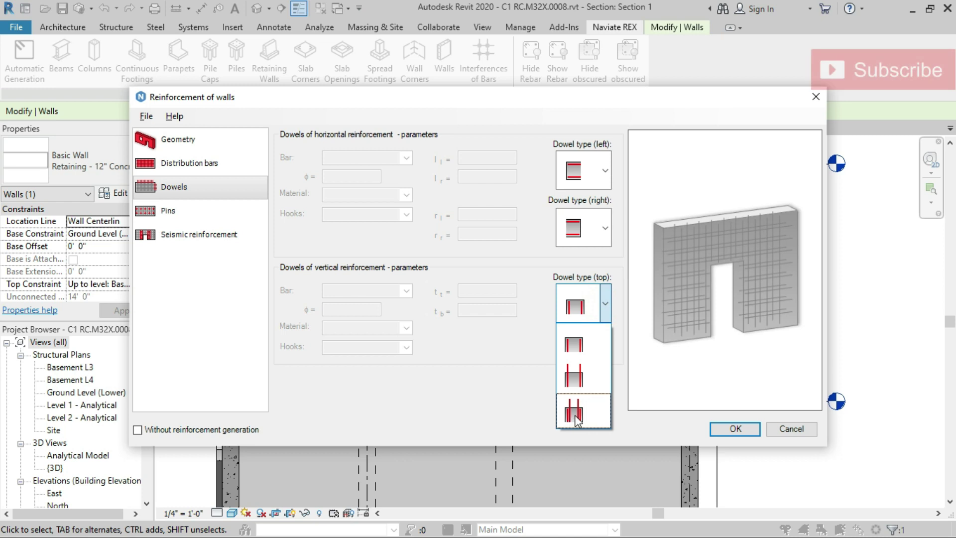
click(576, 416)
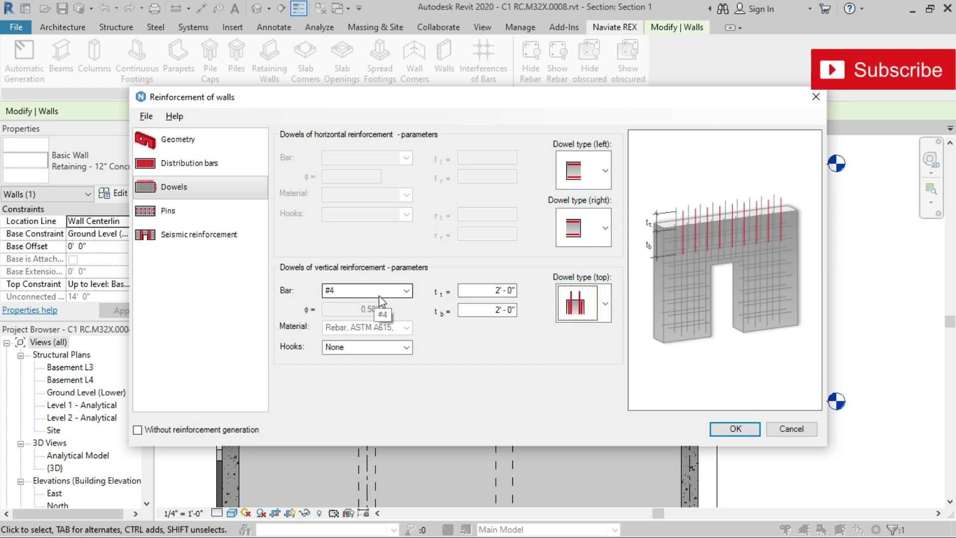
click(342, 291)
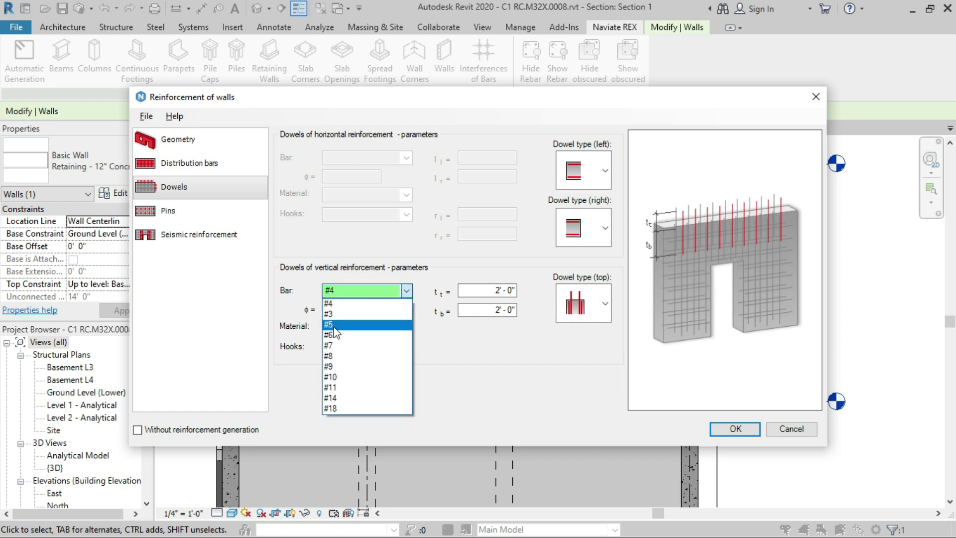
click(334, 326)
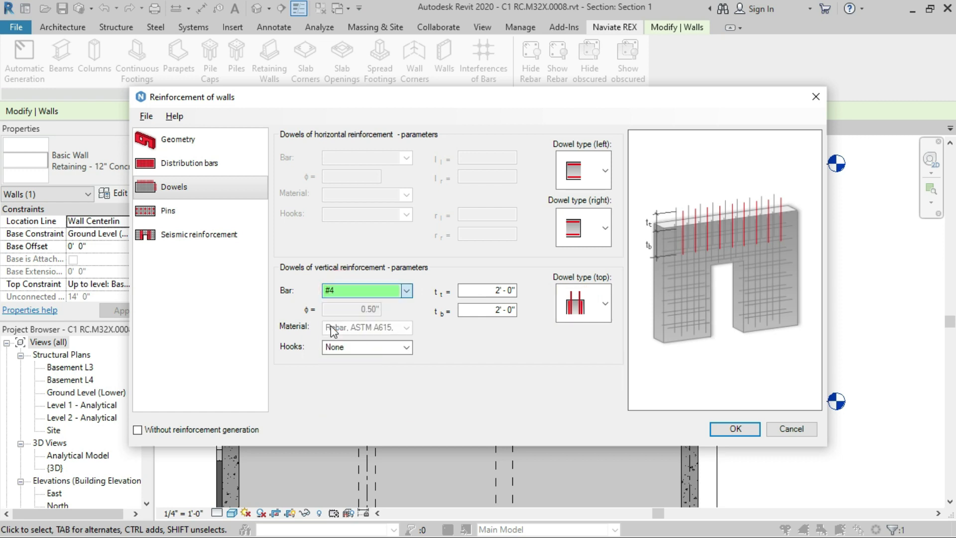
Set the vertical dowel lengths tt and tb to 3'-6" each.
click(485, 290)
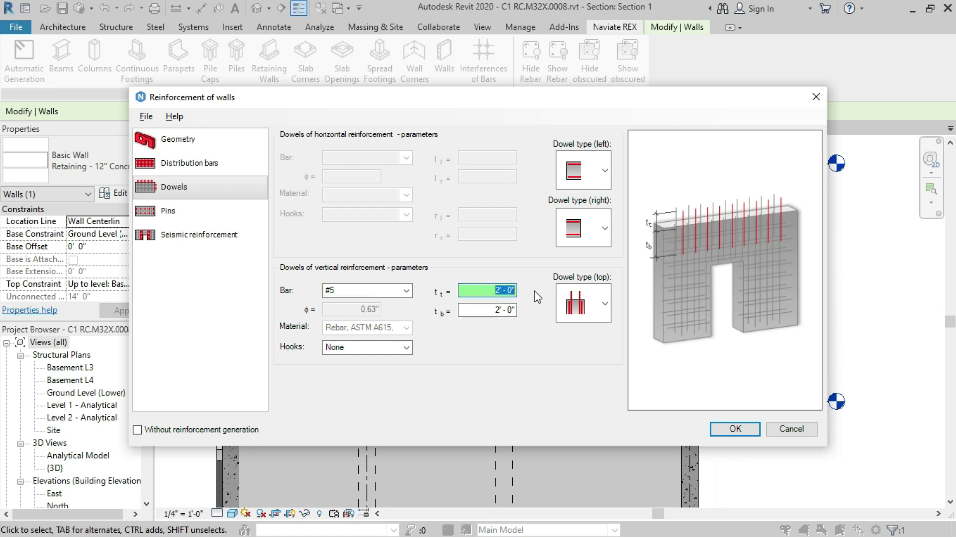
text(3'6)
click(485, 310)
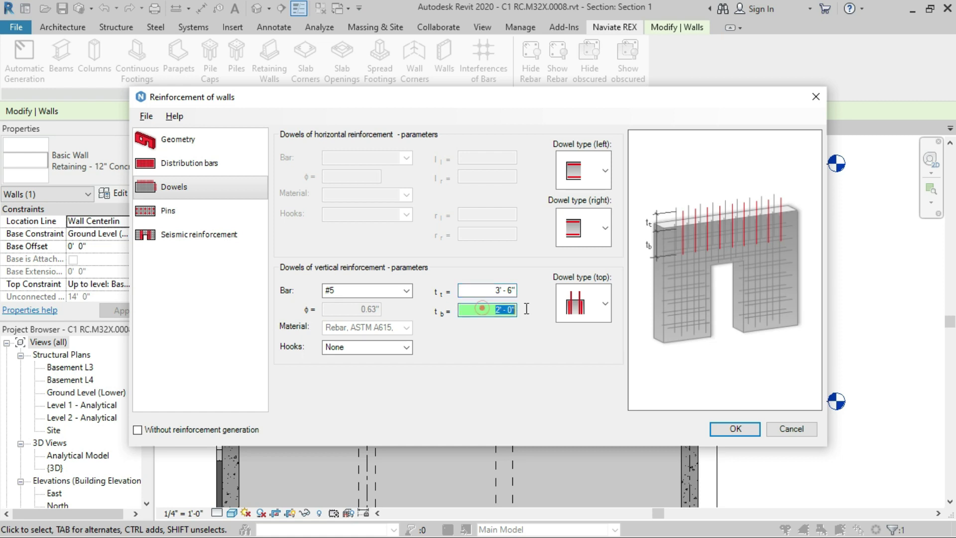
text(3')
click(485, 290)
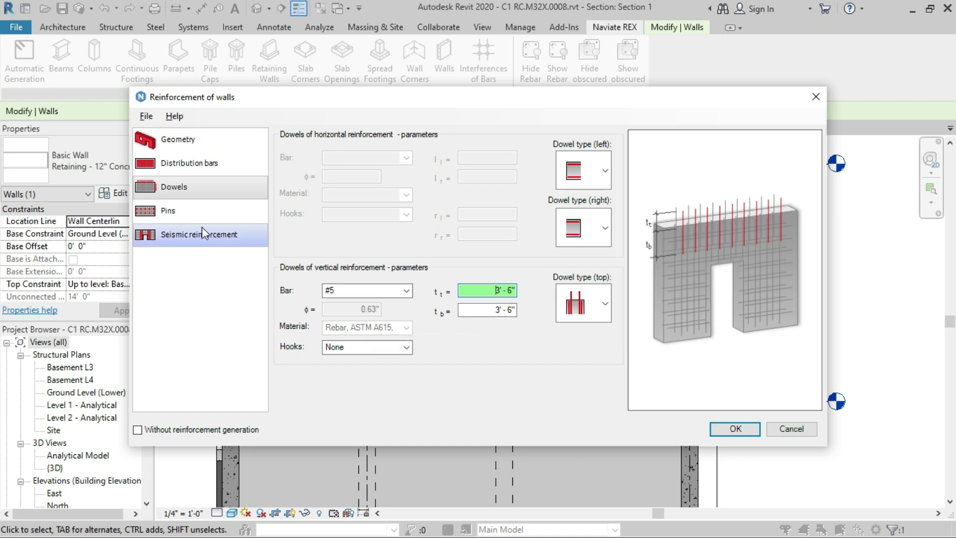
Add pins to the wall reinforcement, using the staggered distribution type.
click(188, 207)
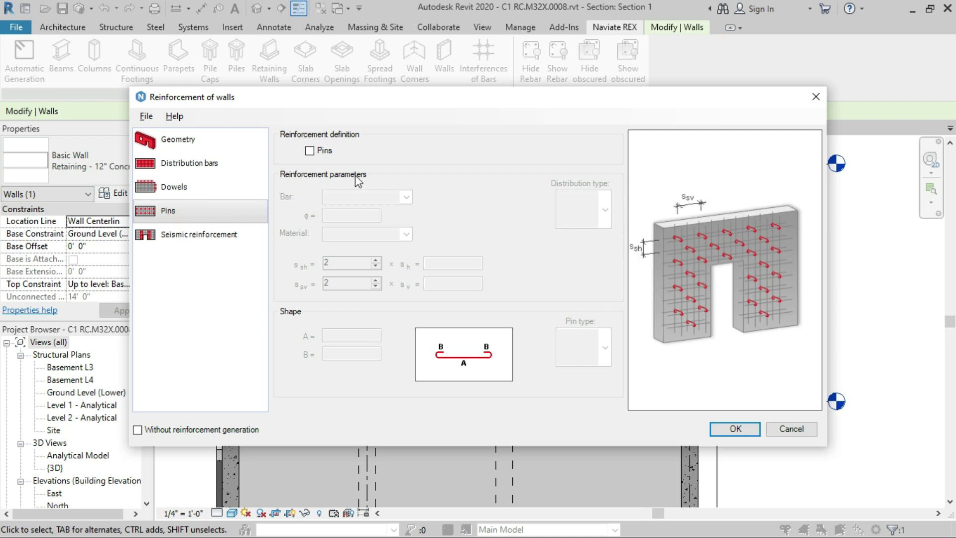
click(309, 150)
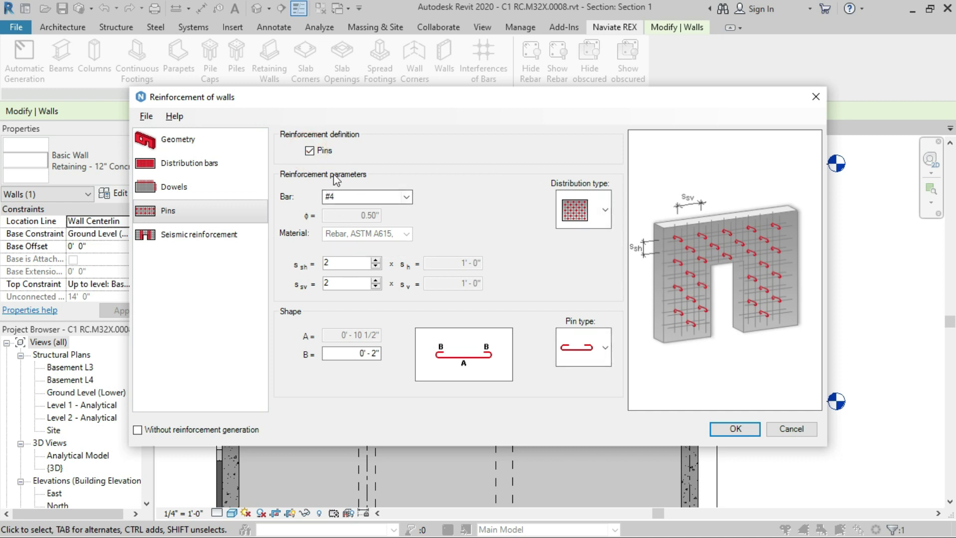
click(310, 151)
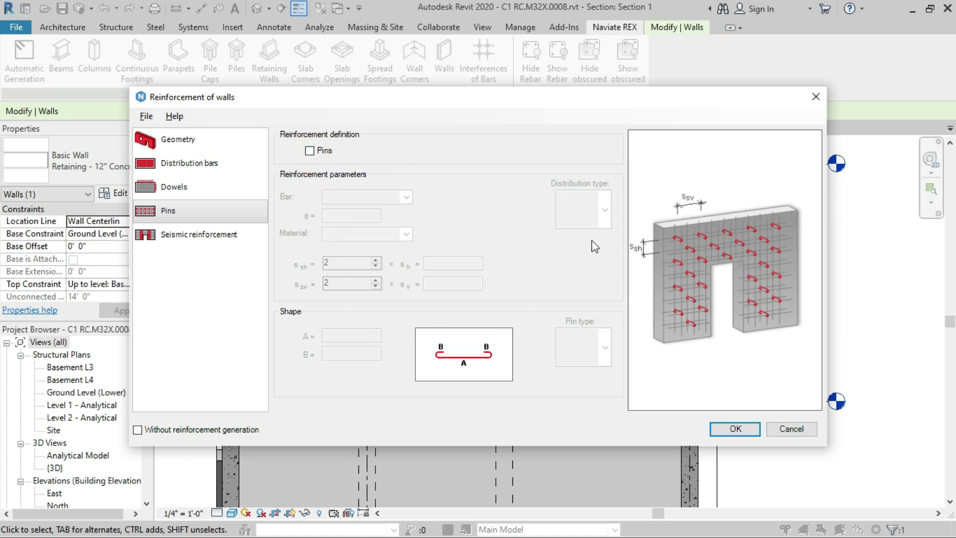
click(310, 150)
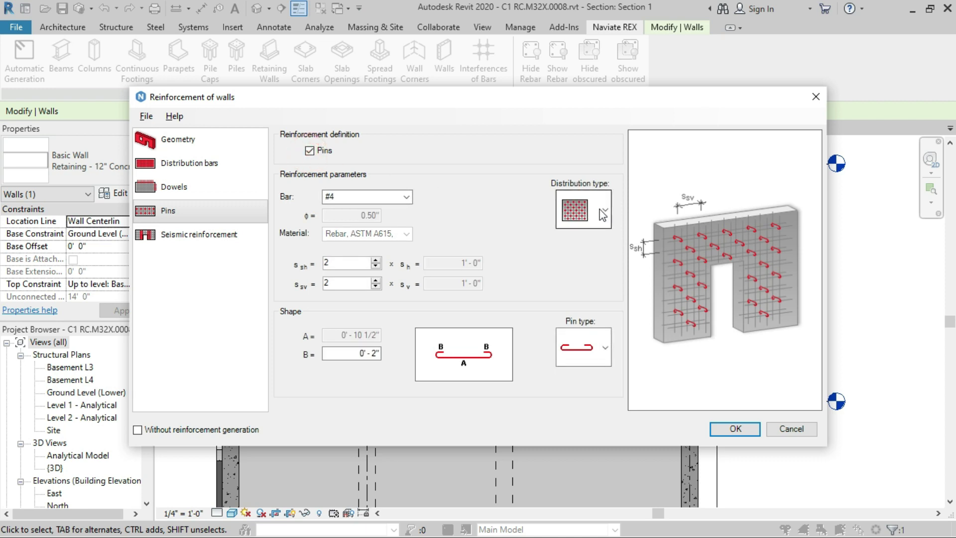
click(606, 212)
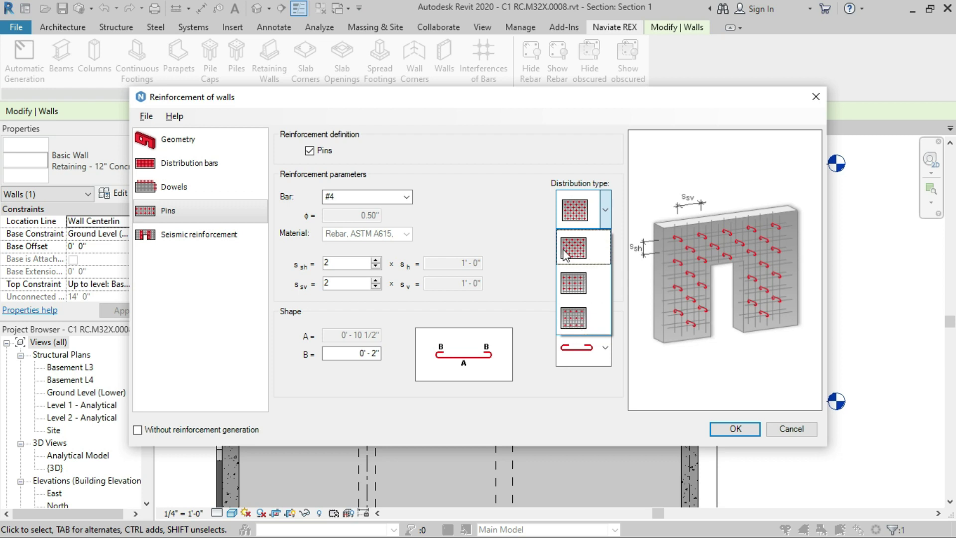
click(580, 250)
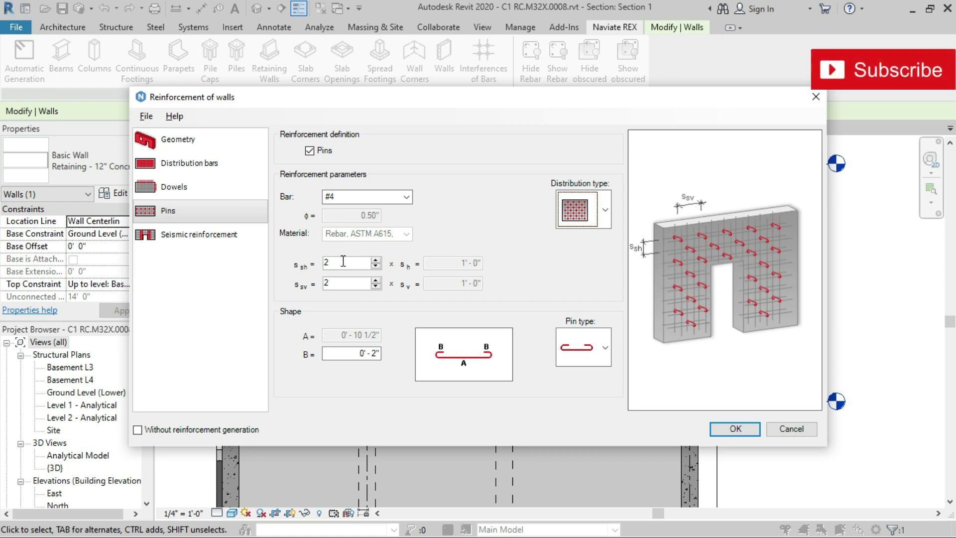
Set the pin spacing multipliers ssh and ssv to 4 each and use the pin type hooked at both ends.
double_click(375, 260)
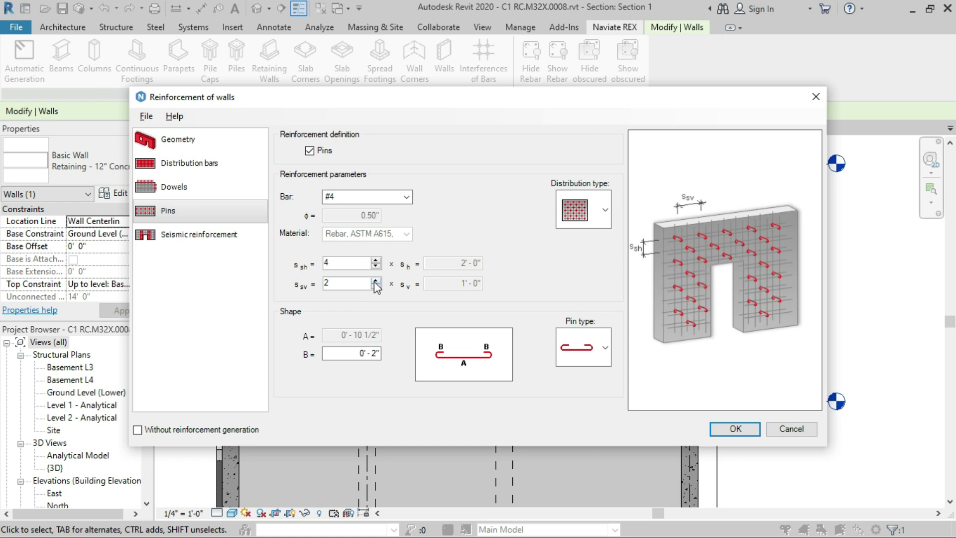
double_click(375, 280)
click(605, 348)
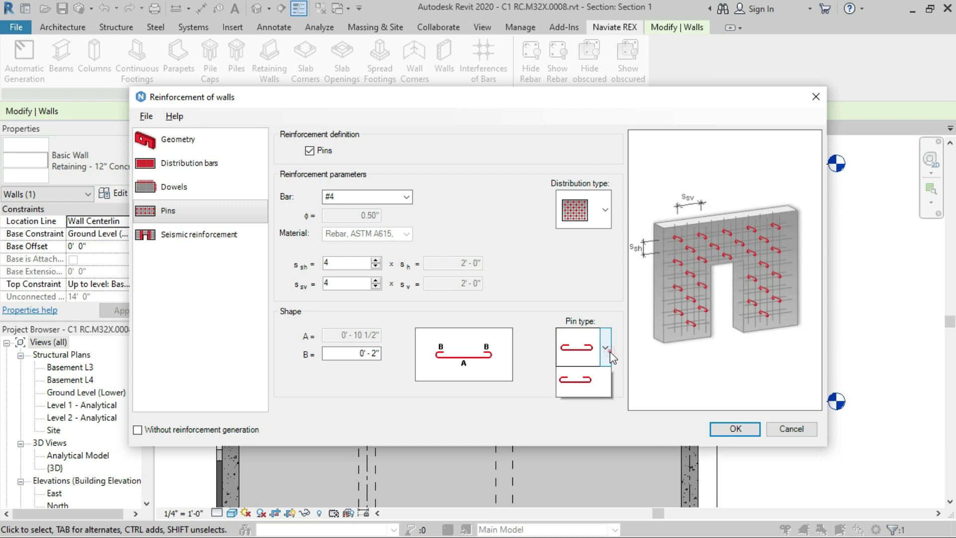
click(585, 393)
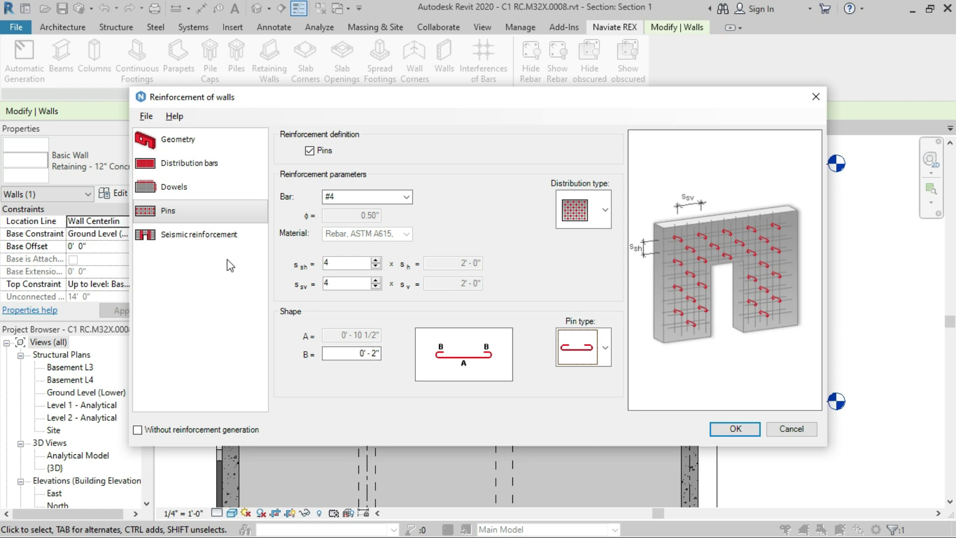
Add seismic reinforcement to the wall with #3 stirrup bars.
click(175, 240)
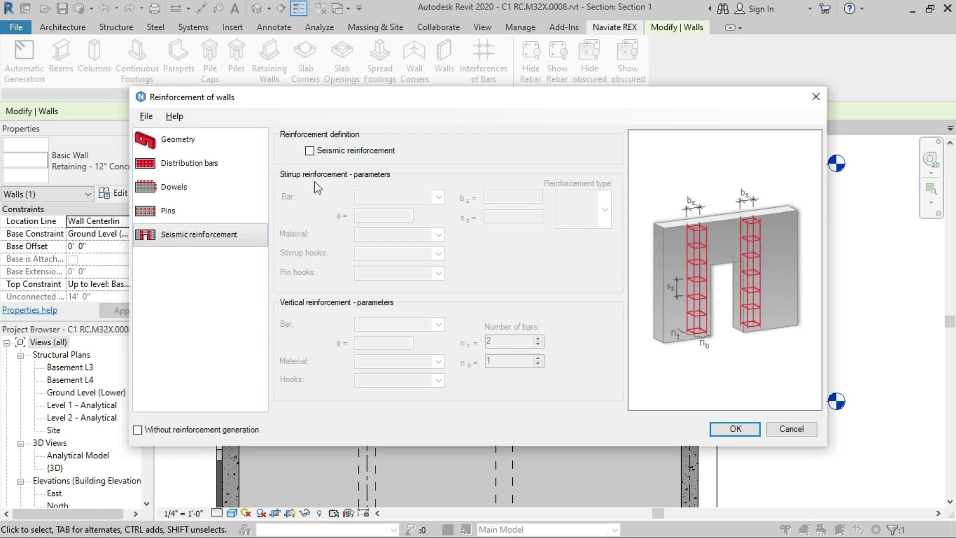
click(310, 151)
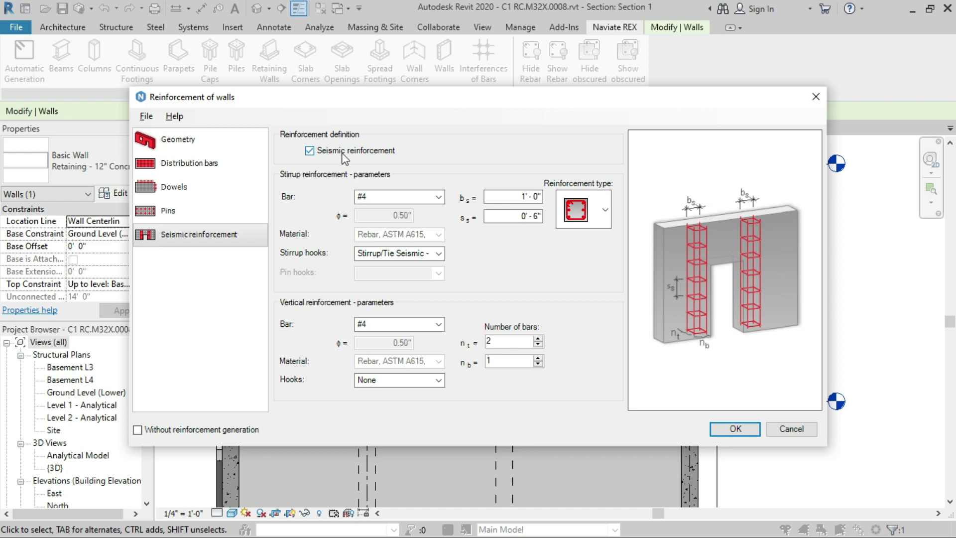
click(522, 197)
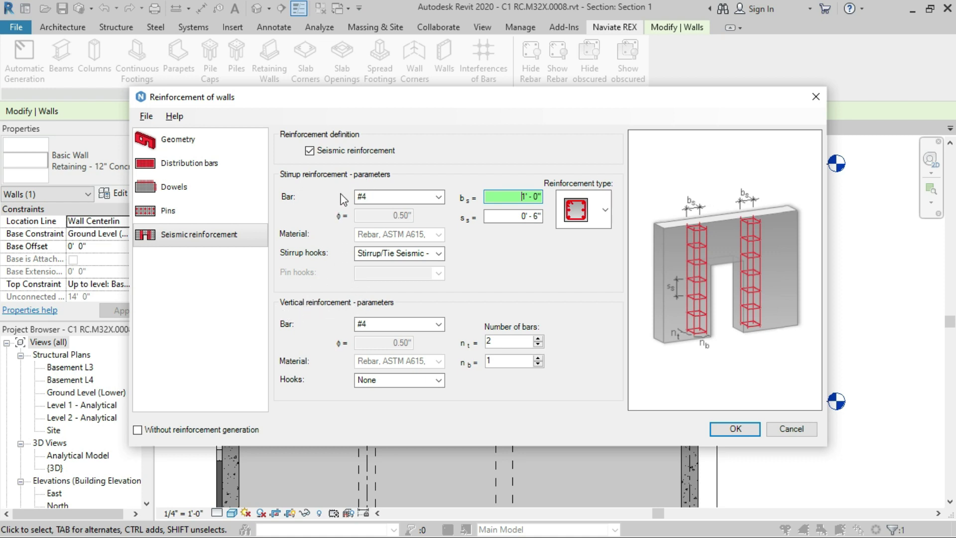
click(408, 196)
click(380, 219)
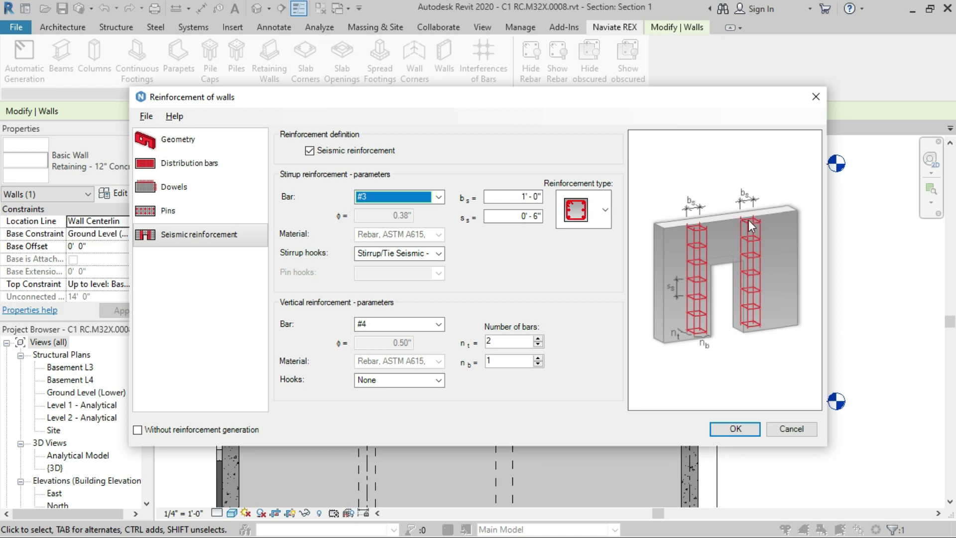
Set the seismic stirrups' bs to 1'-0" and ss to 4 inches, with Stirrup/Tie Seismic - 135 deg. hooks.
click(514, 196)
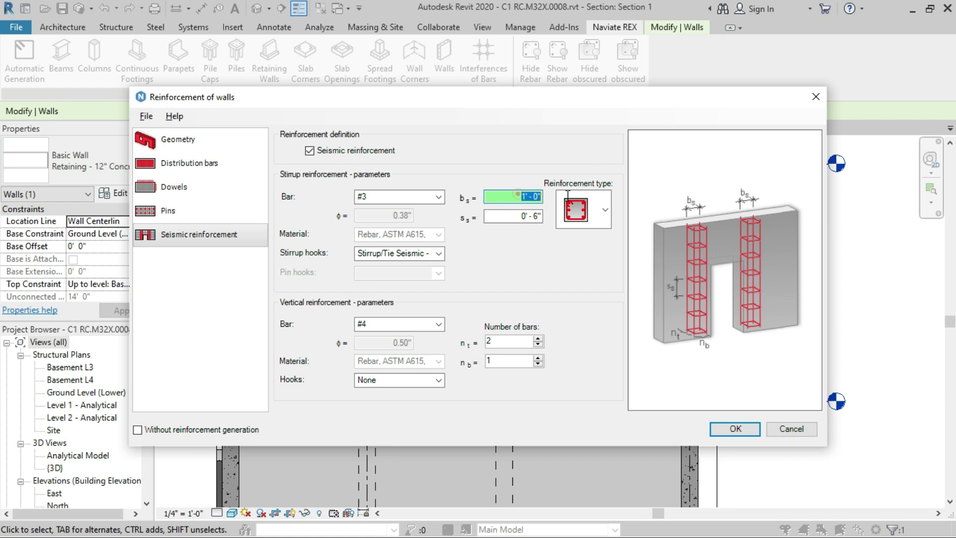
text(1)
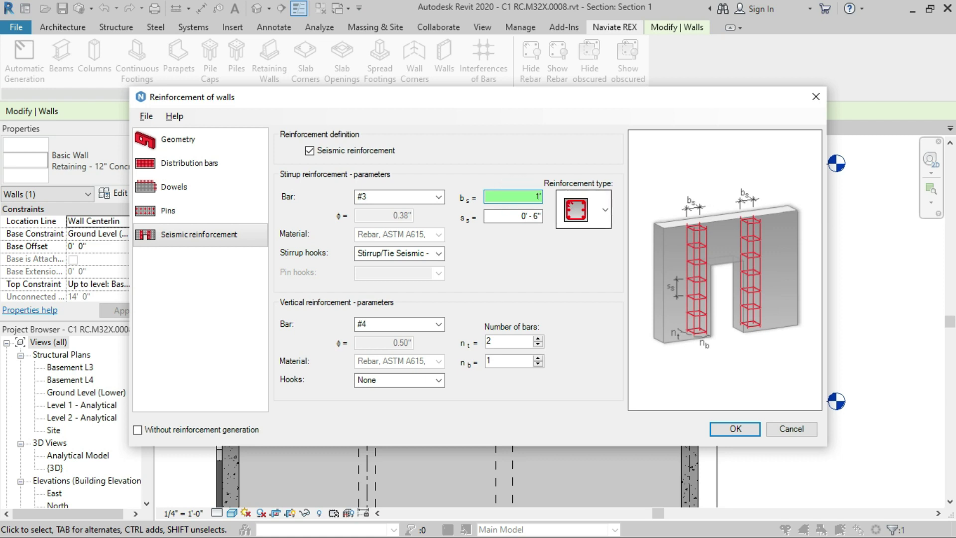
click(500, 214)
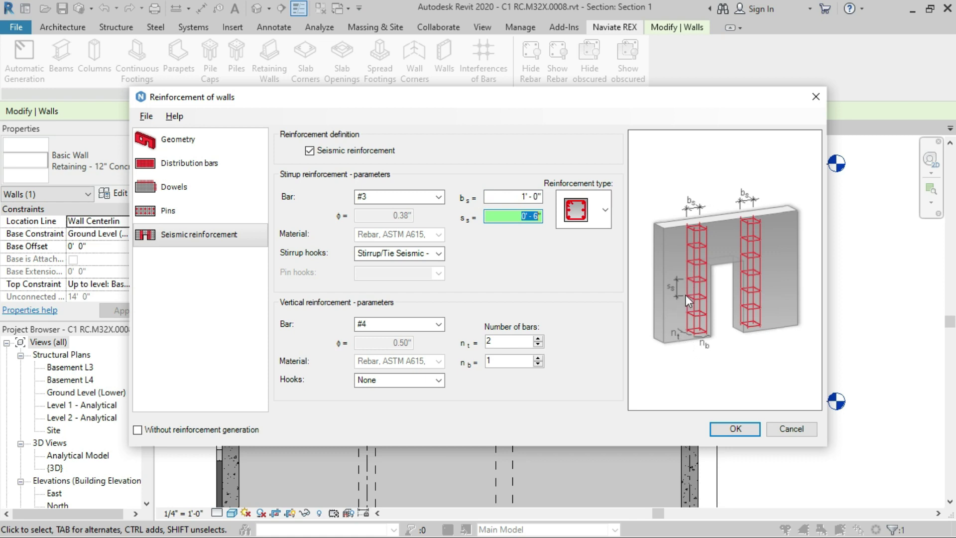
double_click(520, 215)
text(4)
click(439, 253)
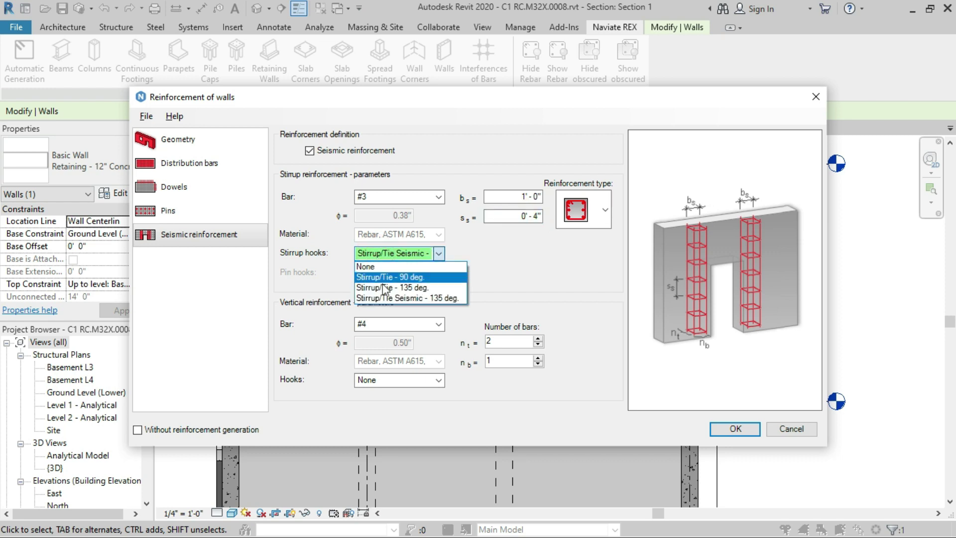
click(432, 299)
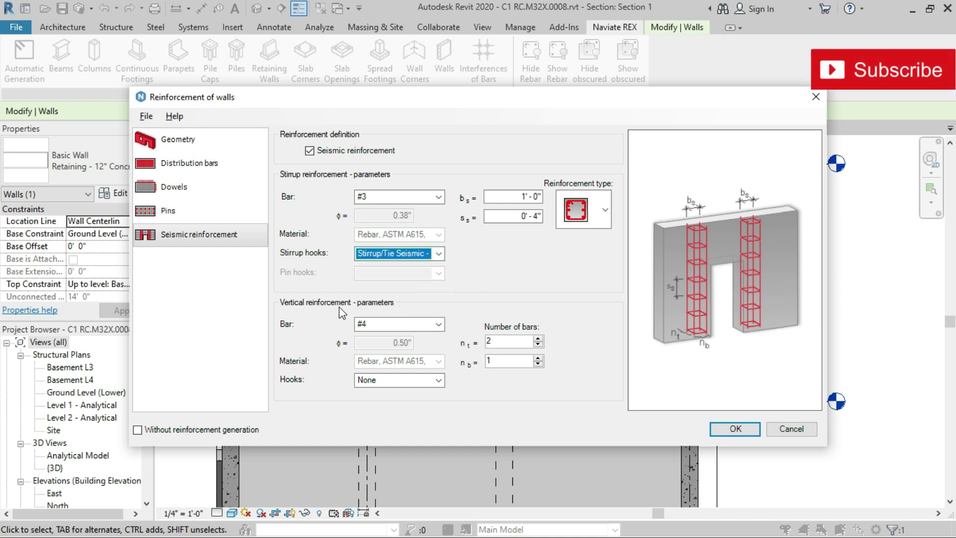
Use #6 bars for the vertical seismic reinforcement with nb set to 2, and generate the wall's reinforcement.
click(357, 324)
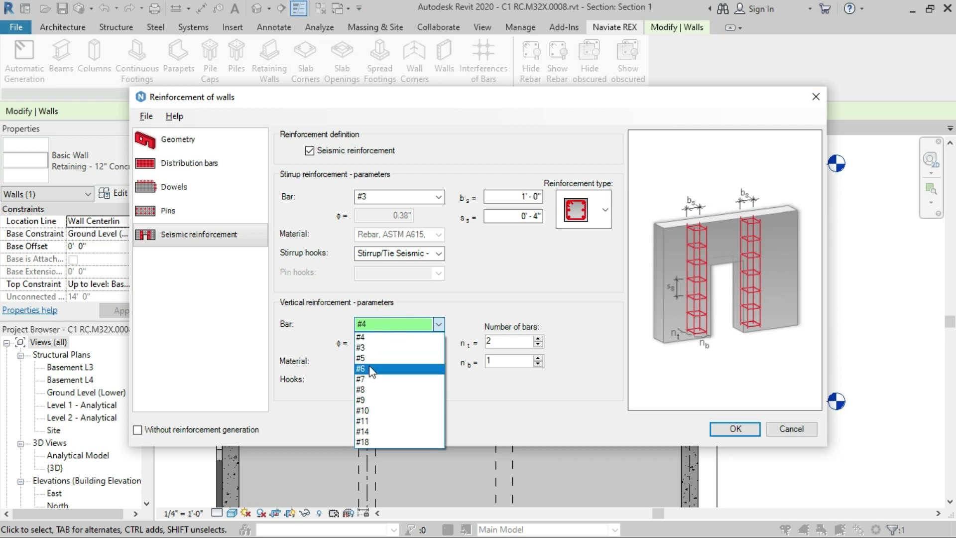
click(369, 368)
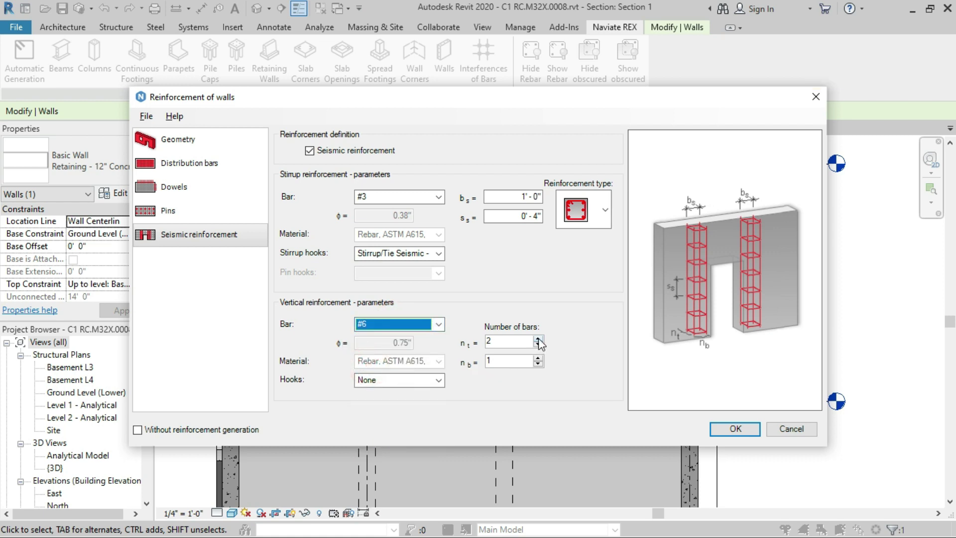
click(538, 358)
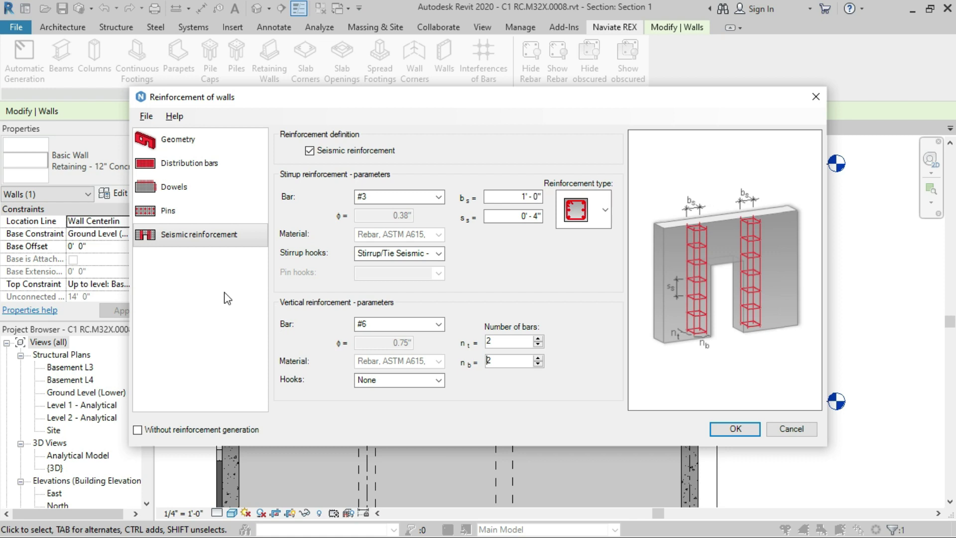
click(735, 429)
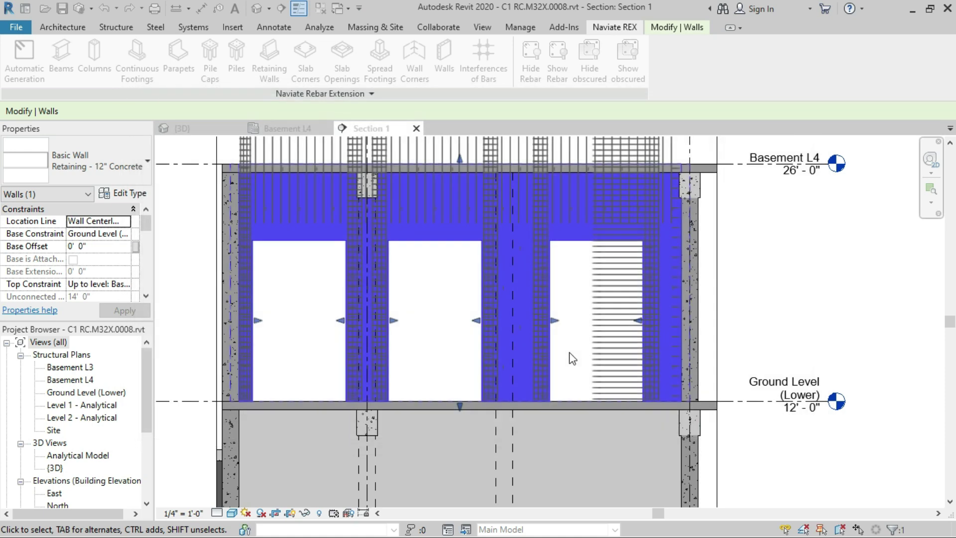
Deselect the wall and examine the generated bars and pins around the openings in Section 1.
click(588, 349)
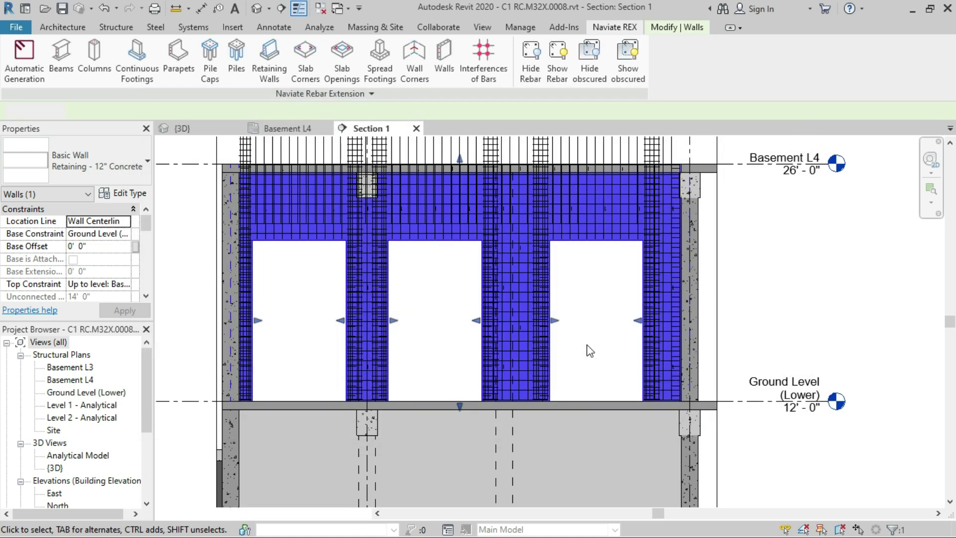
scroll(572, 299, down, 3)
scroll(570, 195, up, 2)
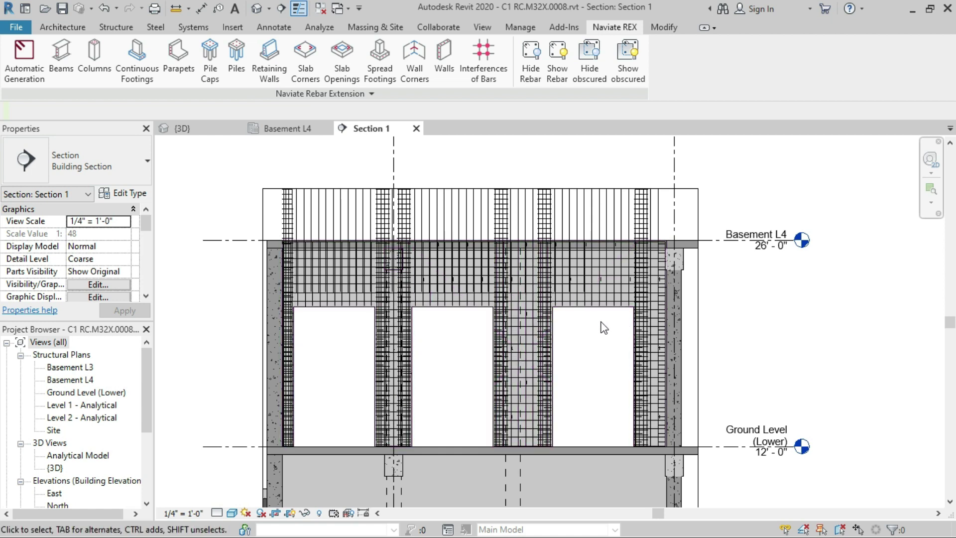
scroll(613, 284, up, 2)
scroll(613, 285, up, 3)
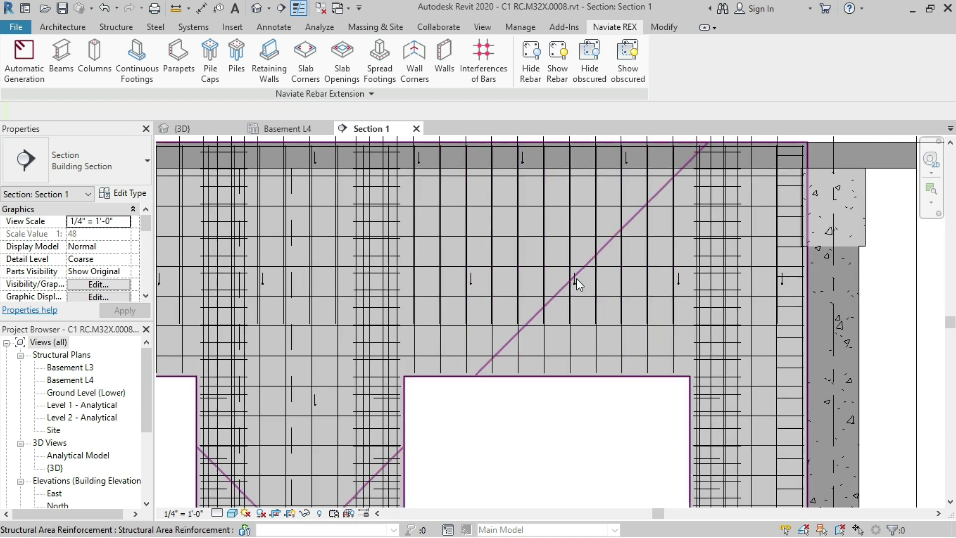
scroll(575, 282, up, 3)
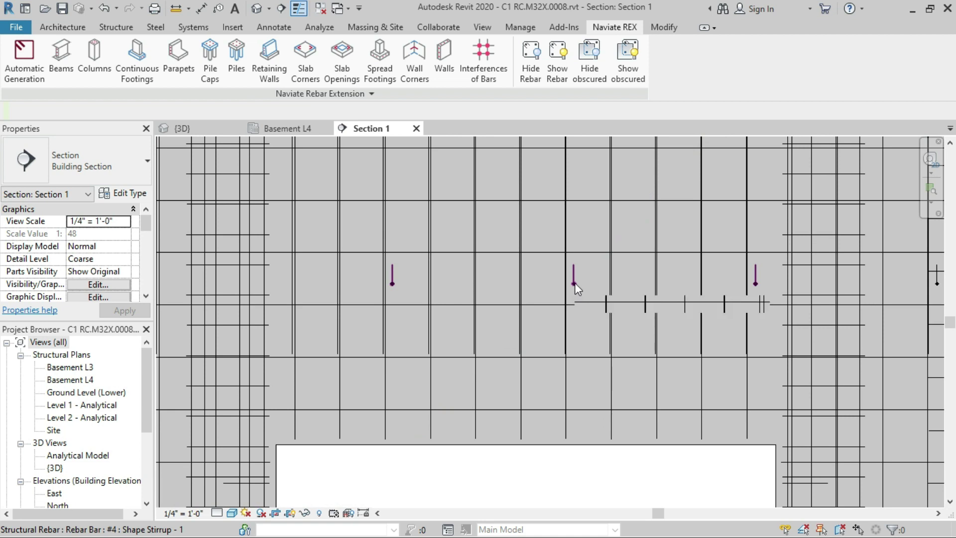
scroll(573, 282, down, 8)
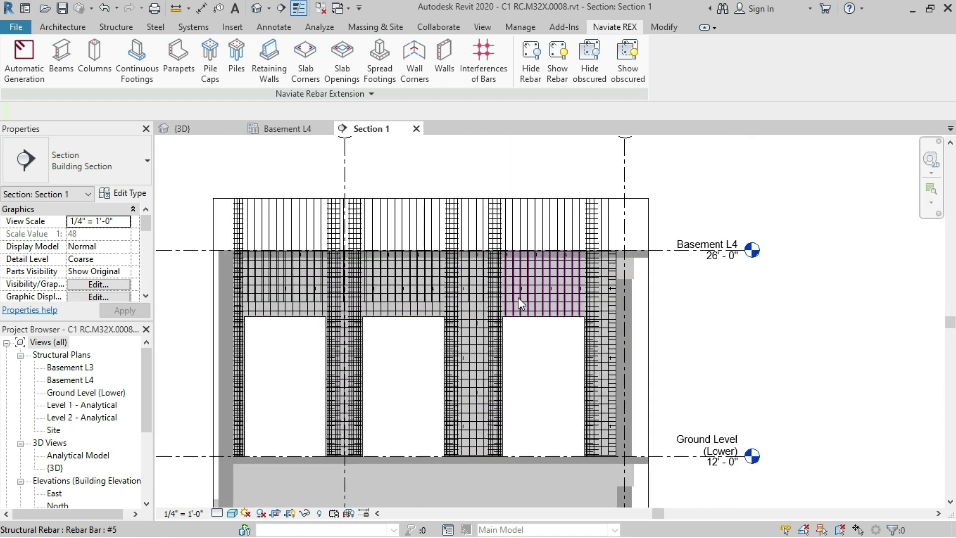
scroll(577, 350, down, 1)
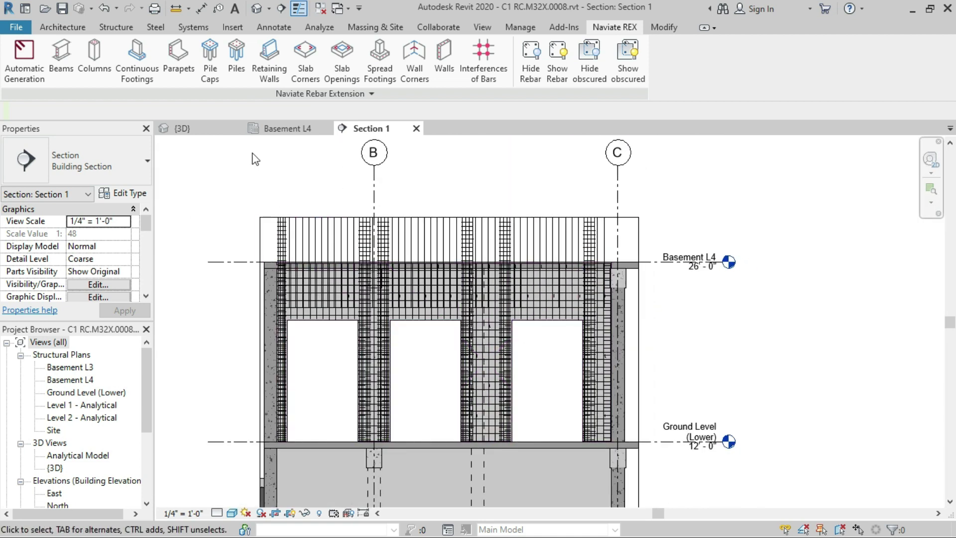
Open the 3D view and check the wall's structural area reinforcement by selecting it, then clear the selection.
click(206, 131)
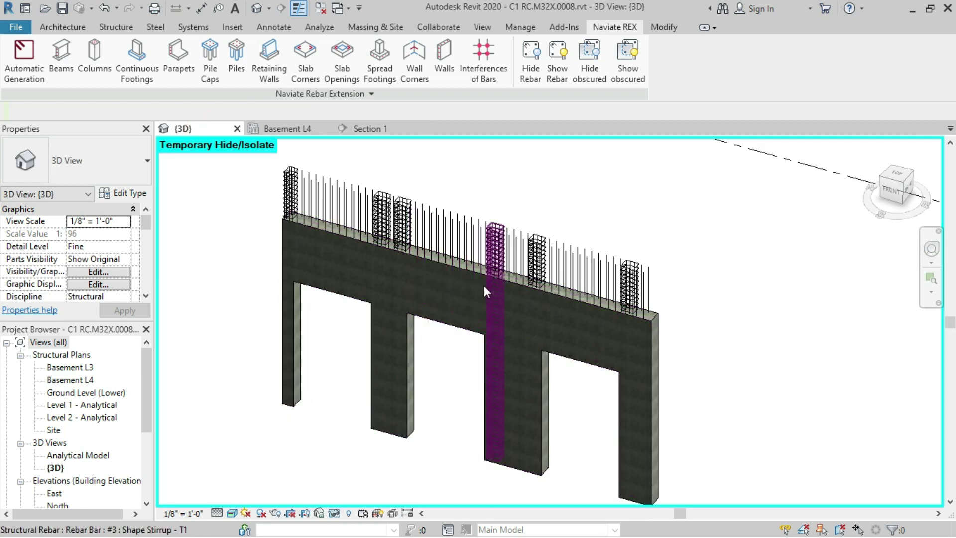
click(444, 263)
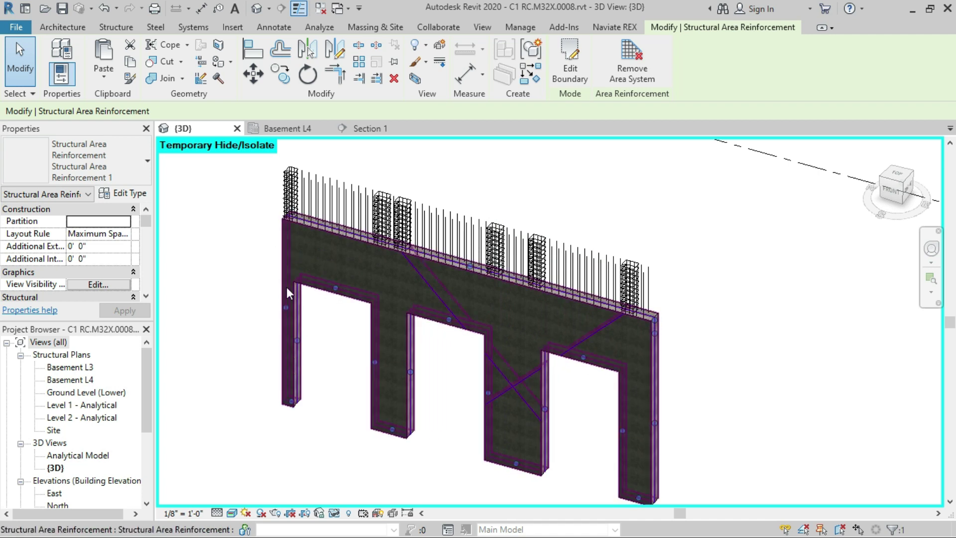
click(440, 396)
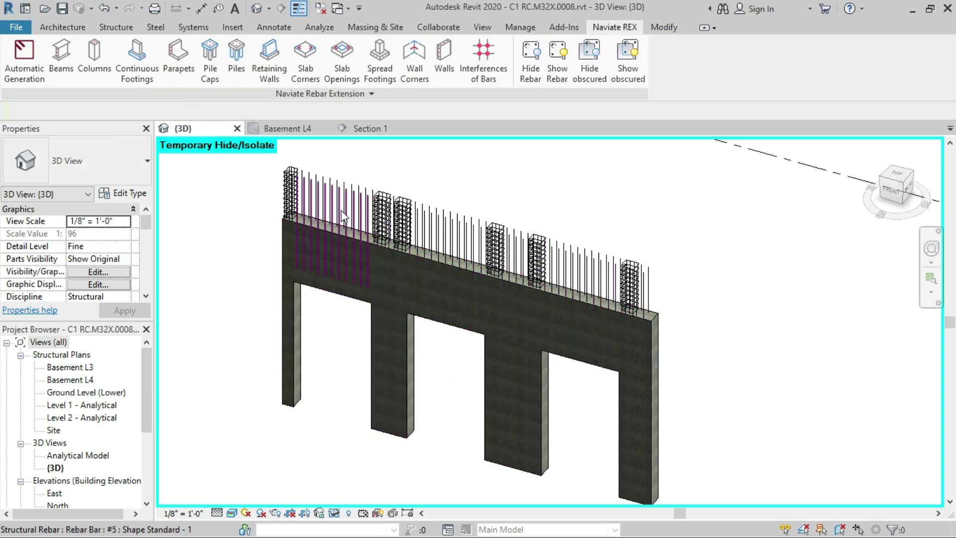
Display the 3D view in the Wireframe visual style, dismiss the save reminder, and inspect the pins inside the wall.
click(230, 513)
click(253, 429)
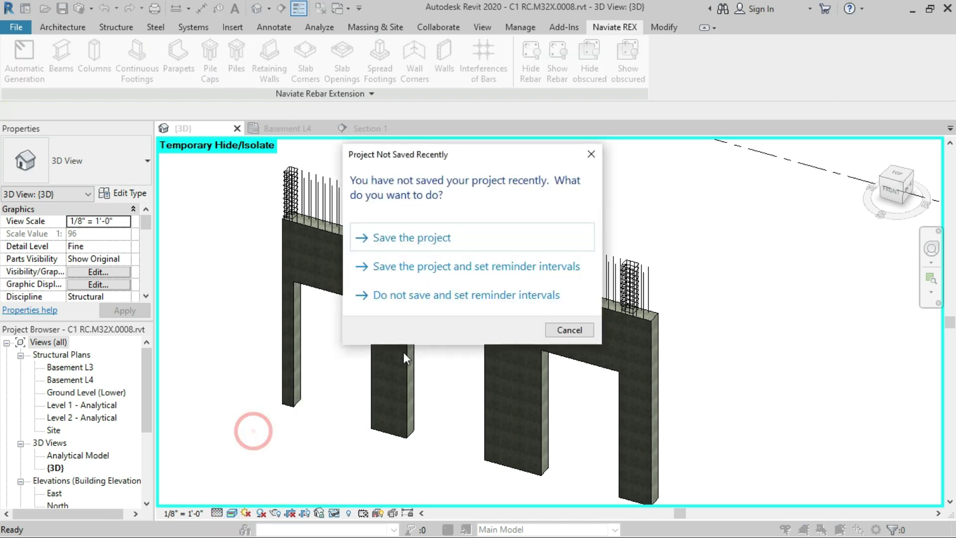
click(591, 154)
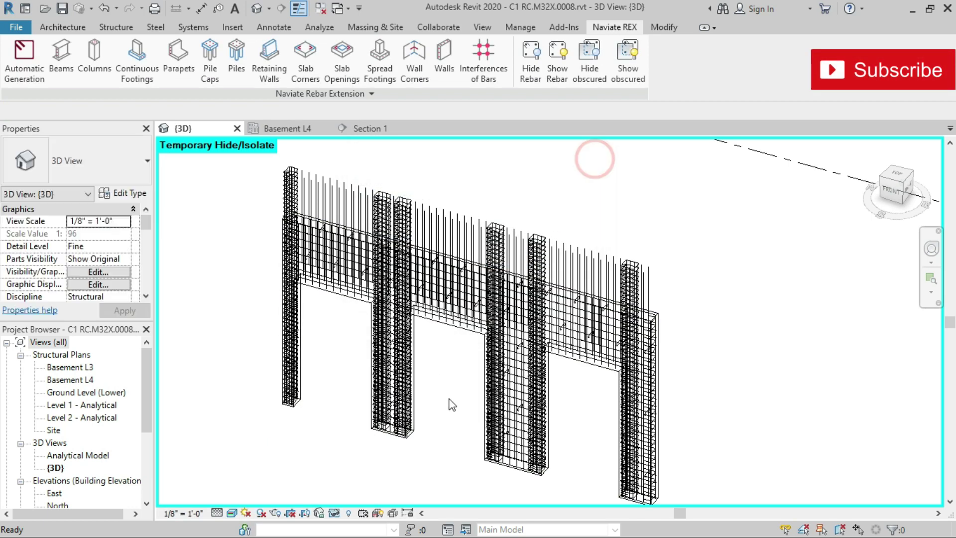
scroll(592, 338, up, 5)
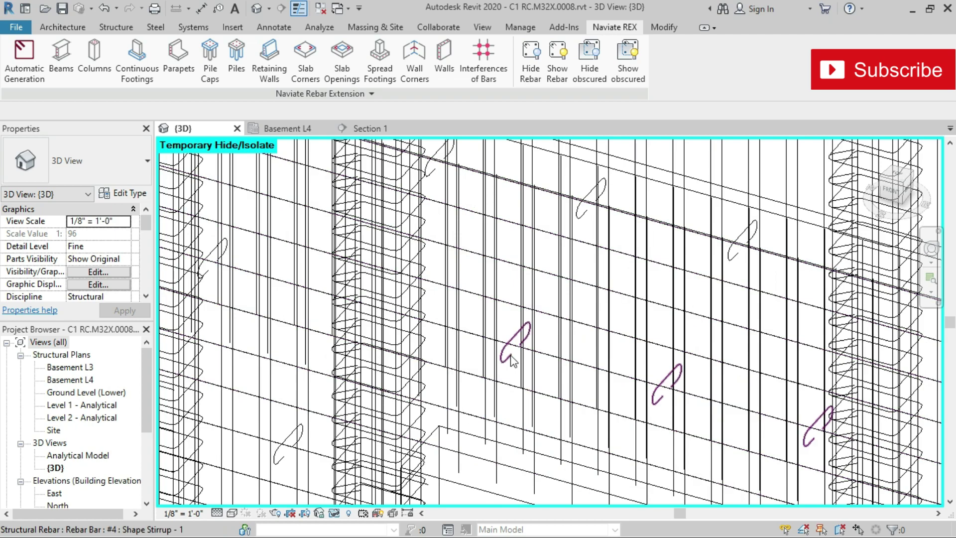
scroll(690, 342, down, 5)
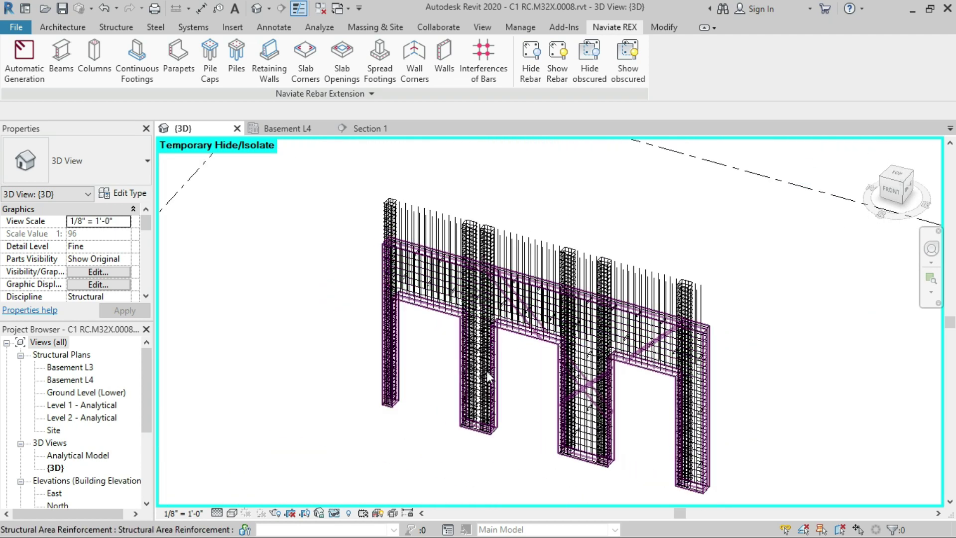
Inspect the base of the wall's end pier and select the #3 U-shaped bar set along its outer edge.
scroll(535, 389, down, 2)
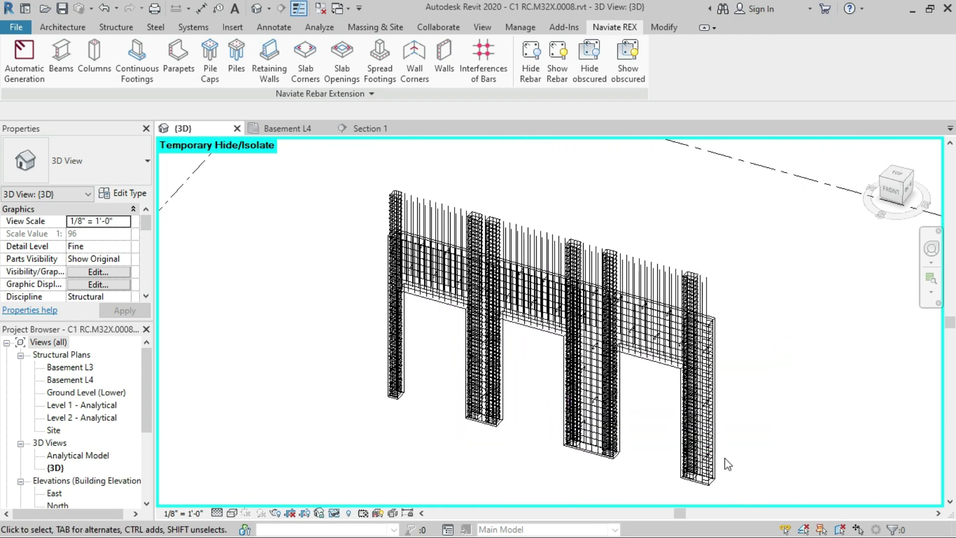
scroll(722, 464, up, 5)
scroll(665, 470, down, 3)
scroll(661, 468, up, 6)
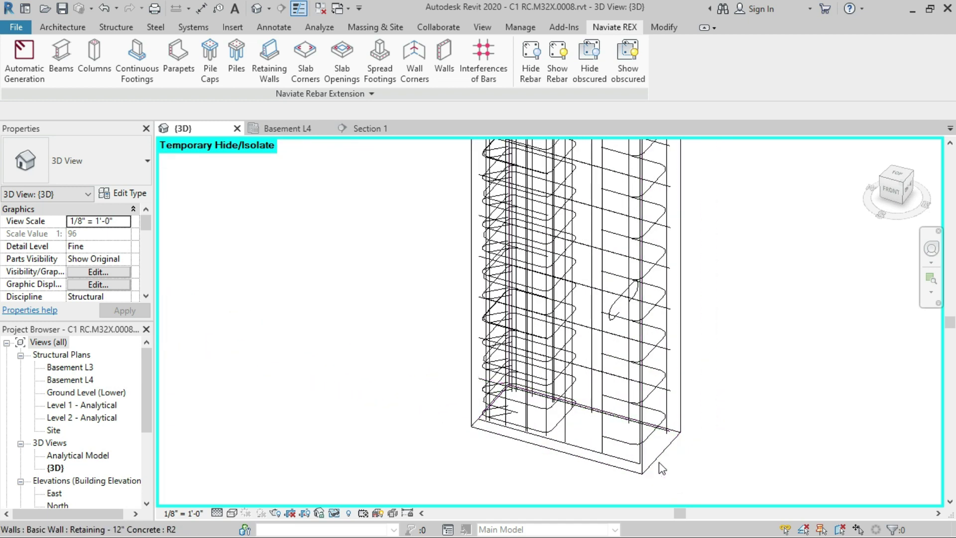
scroll(662, 468, up, 4)
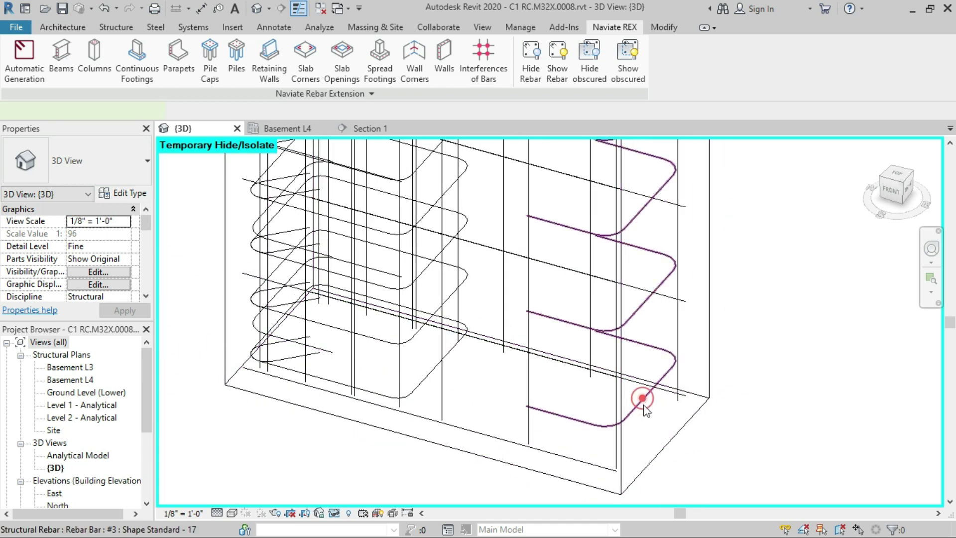
click(642, 399)
Select the #3 stirrup set beside the opening in the end pier, check the host wall, and clear the selection.
scroll(669, 416, down, 3)
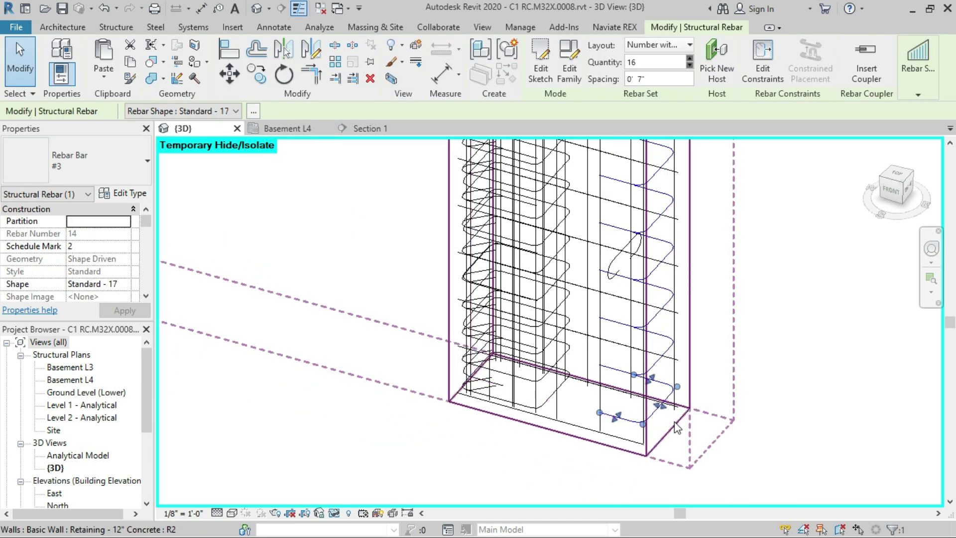
click(551, 402)
scroll(547, 398, down, 5)
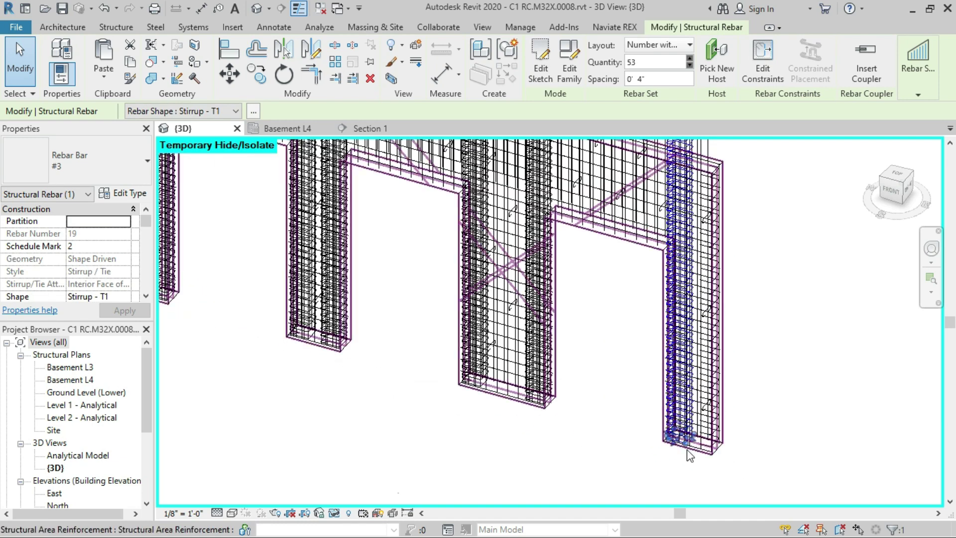
scroll(689, 456, down, 3)
click(647, 437)
click(593, 457)
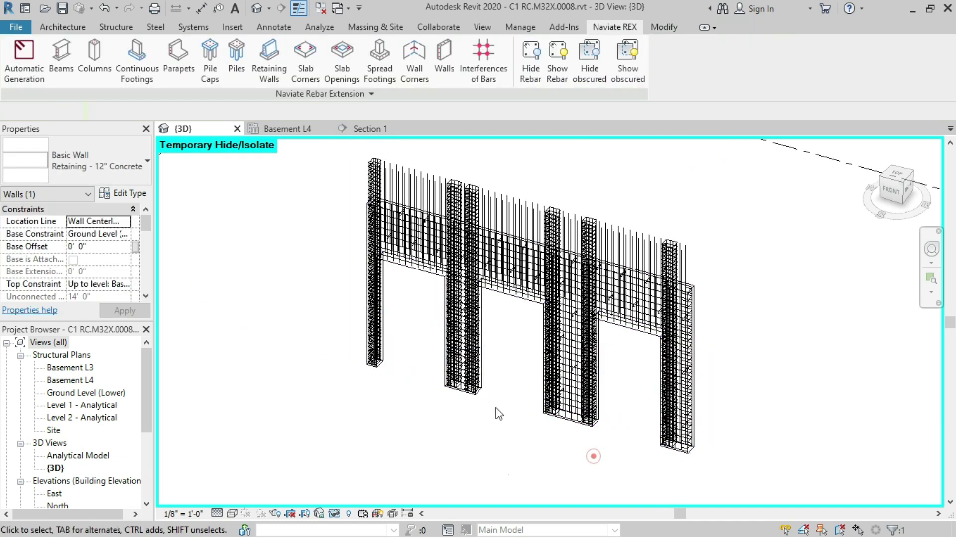
scroll(498, 398, up, 3)
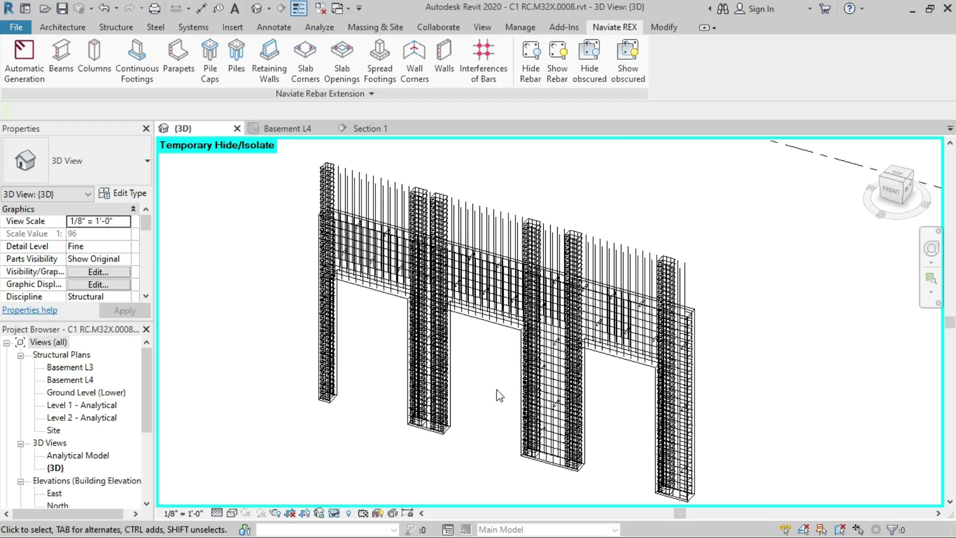